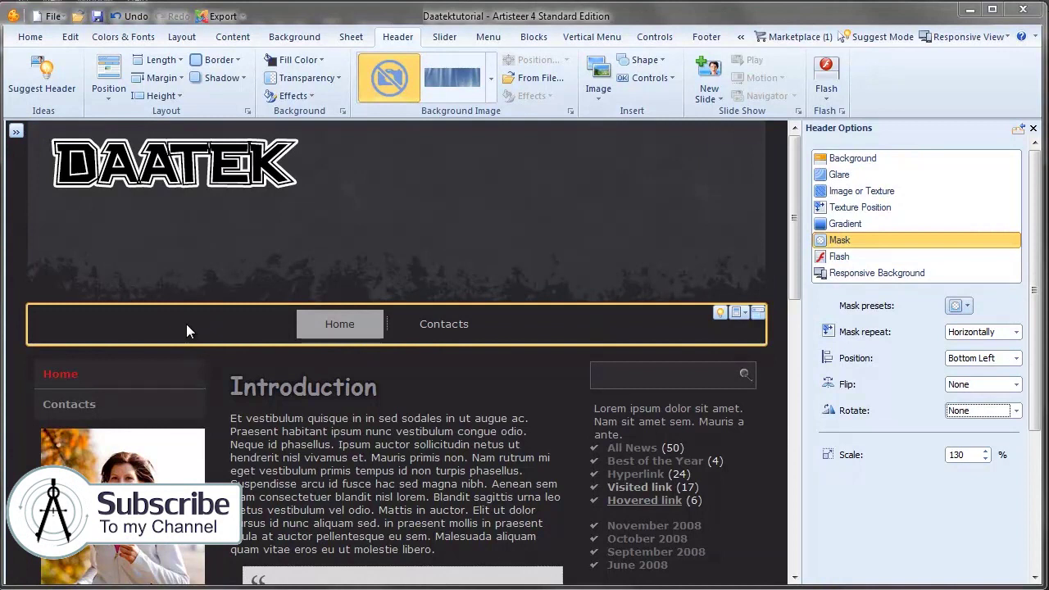
Select the horizontal menu, apply a suggested menu design, and undo it
{"action": "left_click", "coordinate": [141, 321]}
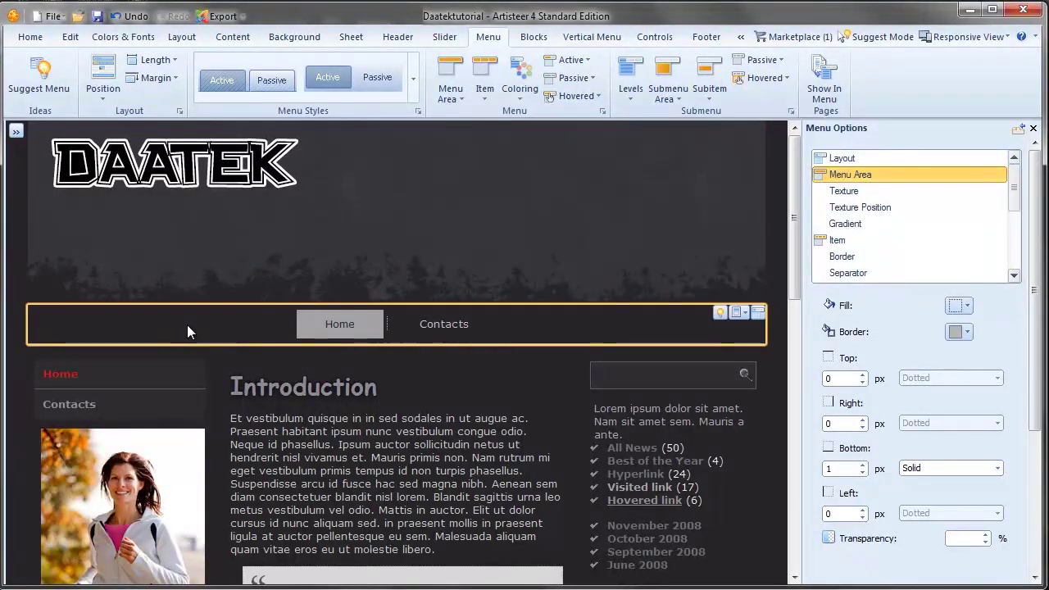
{"action": "left_click", "coordinate": [33, 82]}
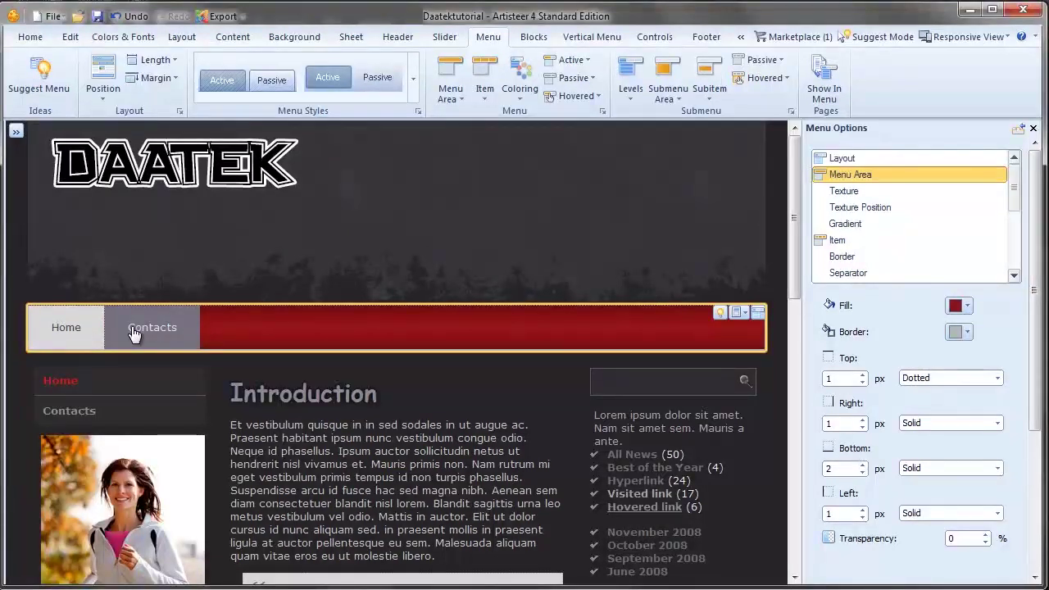
{"action": "key", "text": "ctrl+z"}
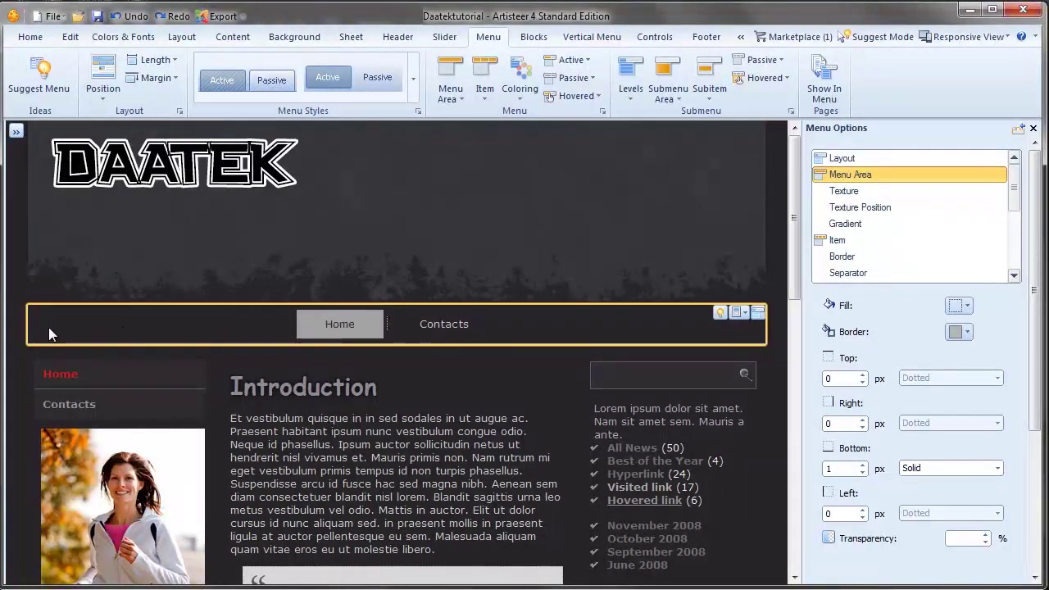
Place the menu outside the sheet below the header, trying a 50-pixel top margin before setting it to -20 pixels
{"action": "left_click", "coordinate": [99, 102]}
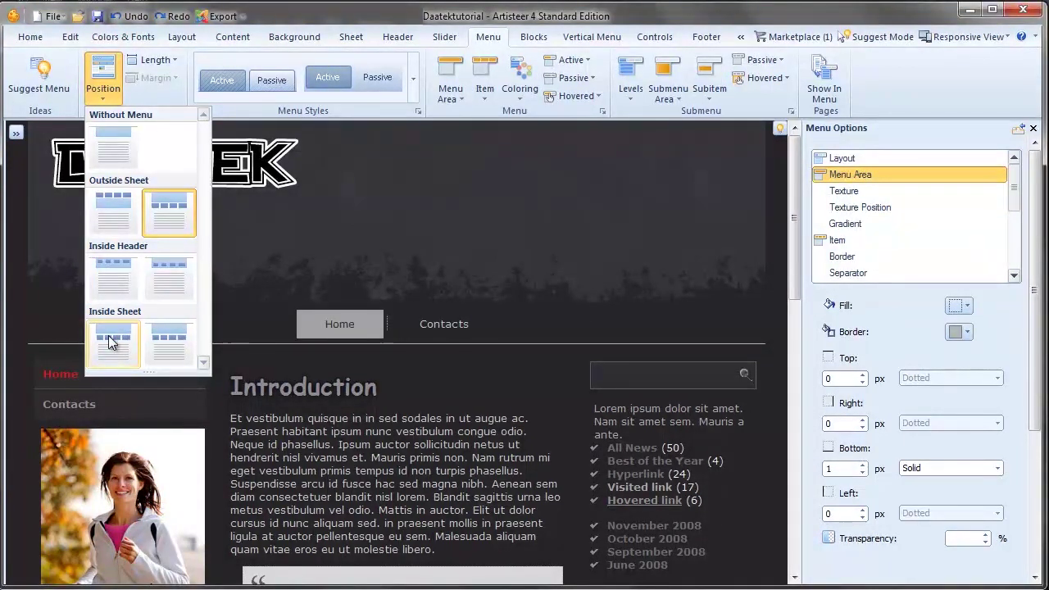
{"action": "left_click", "coordinate": [182, 225]}
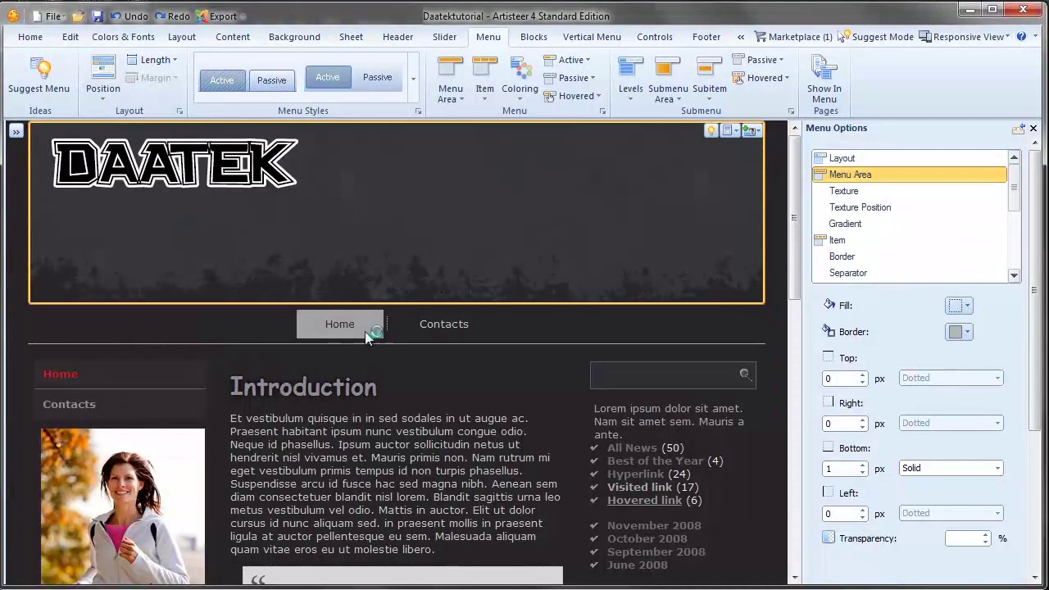
{"action": "left_click", "coordinate": [175, 79]}
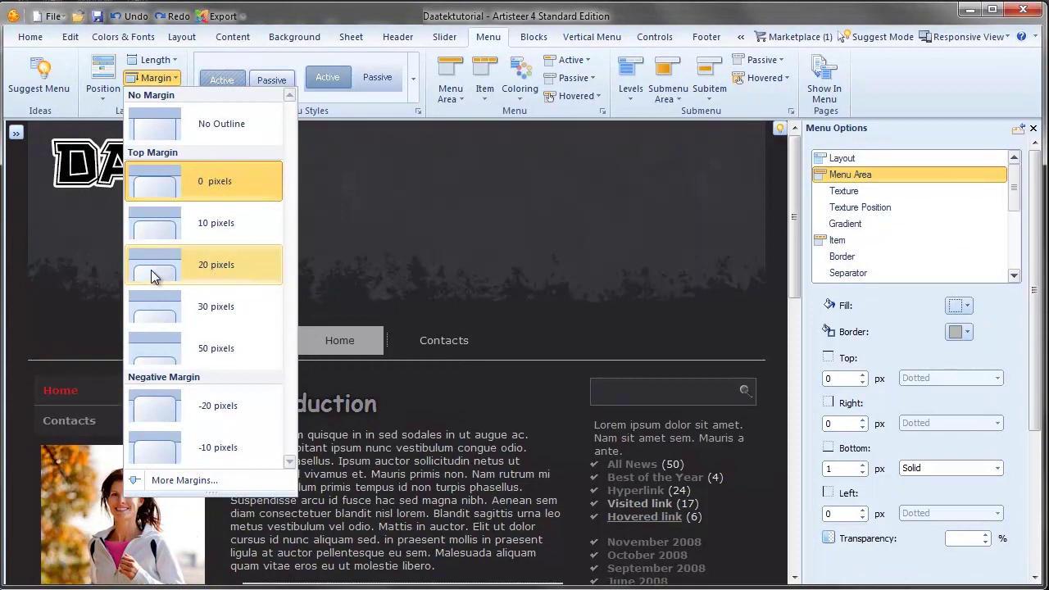
{"action": "left_click", "coordinate": [162, 361]}
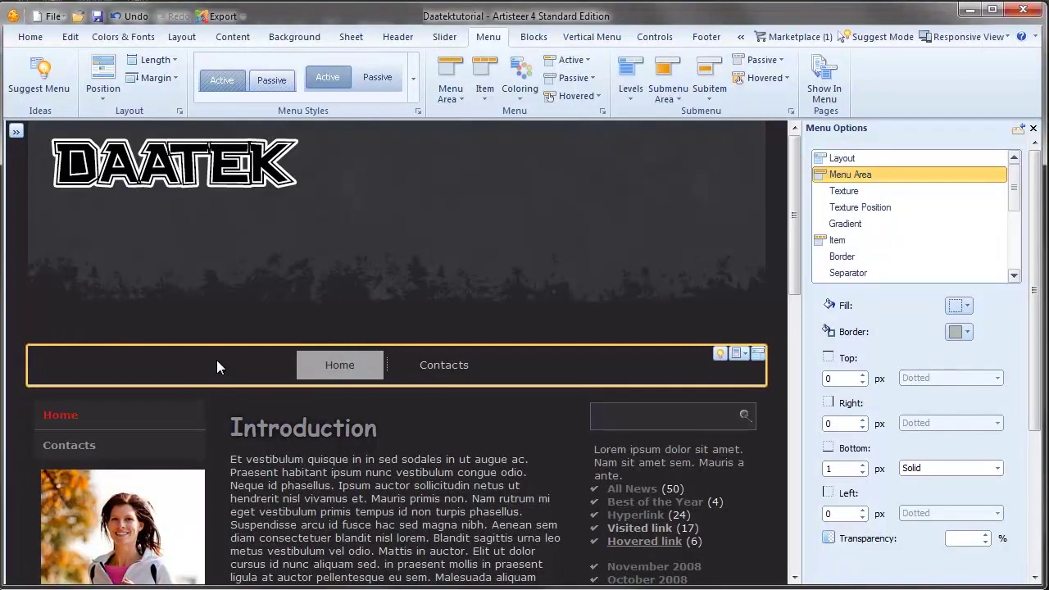
{"action": "left_click", "coordinate": [154, 78]}
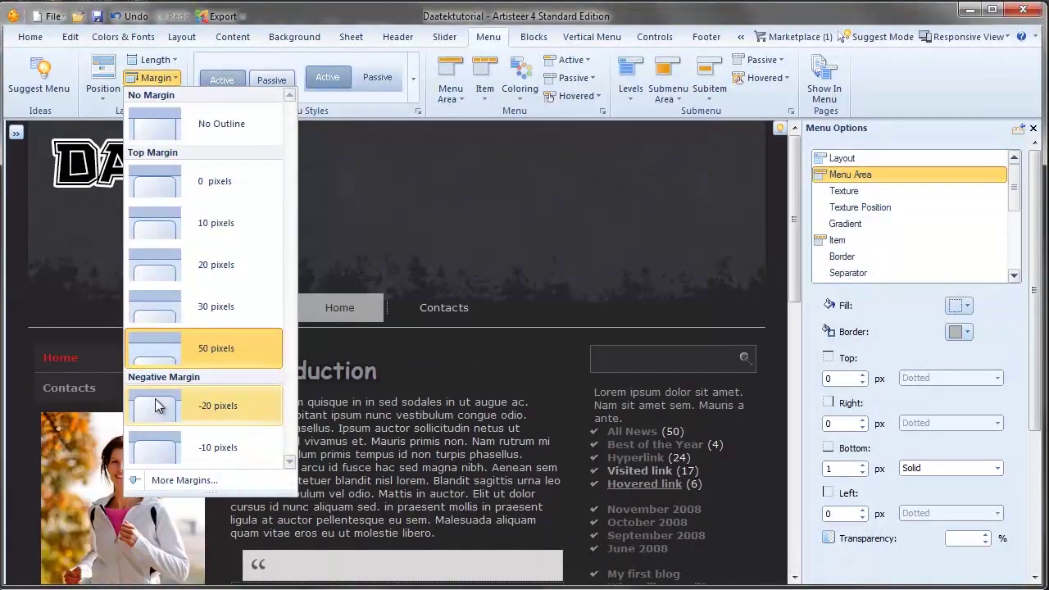
{"action": "left_click", "coordinate": [156, 400]}
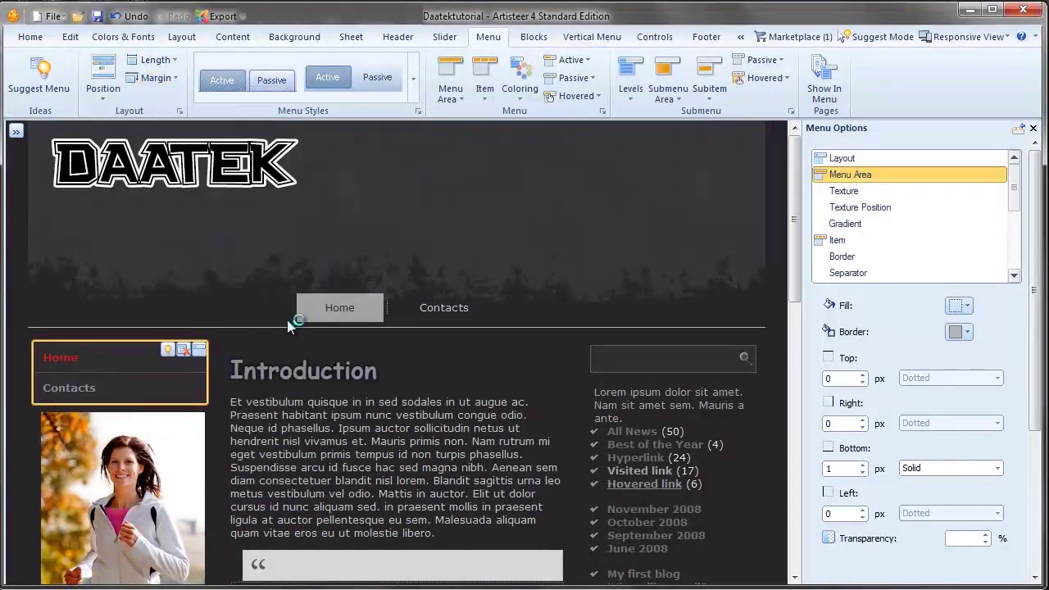
Try a dark theme color as the menu area's fill and restore its transparent fill
{"action": "left_click", "coordinate": [554, 307]}
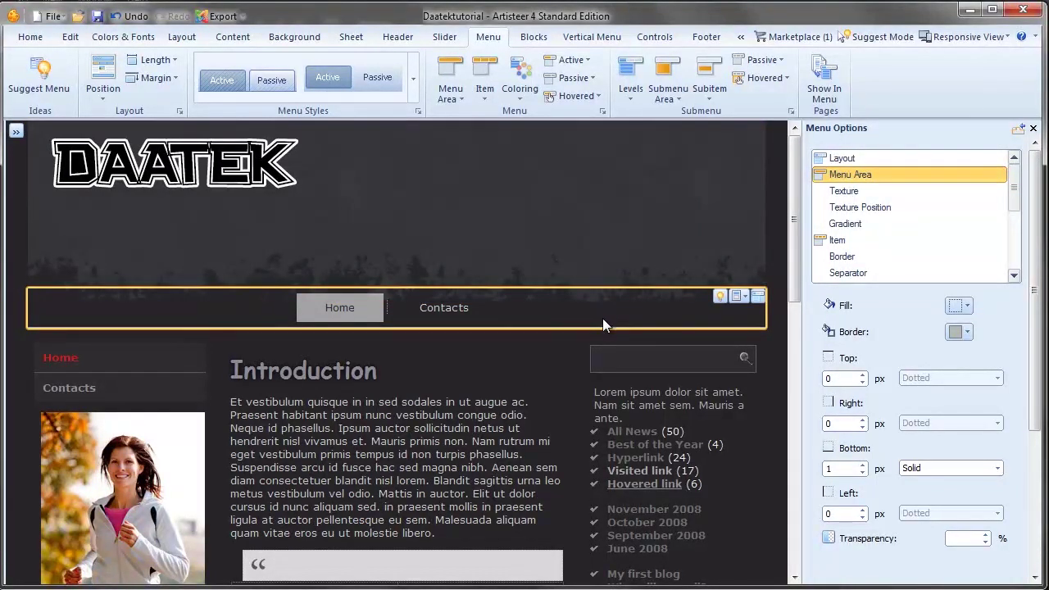
{"action": "left_click", "coordinate": [458, 100]}
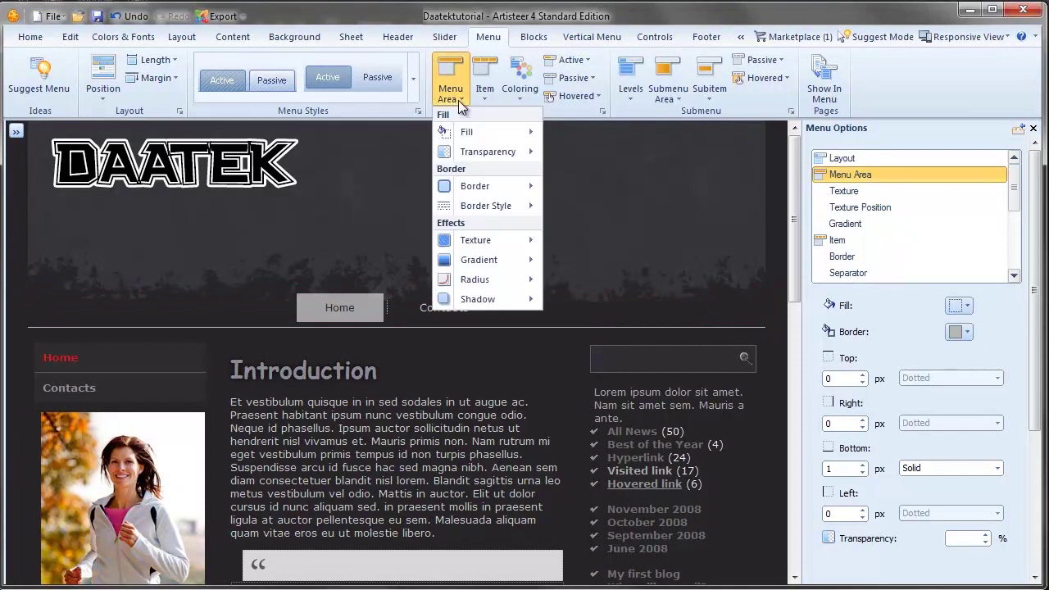
{"action": "mouse_move", "coordinate": [468, 133]}
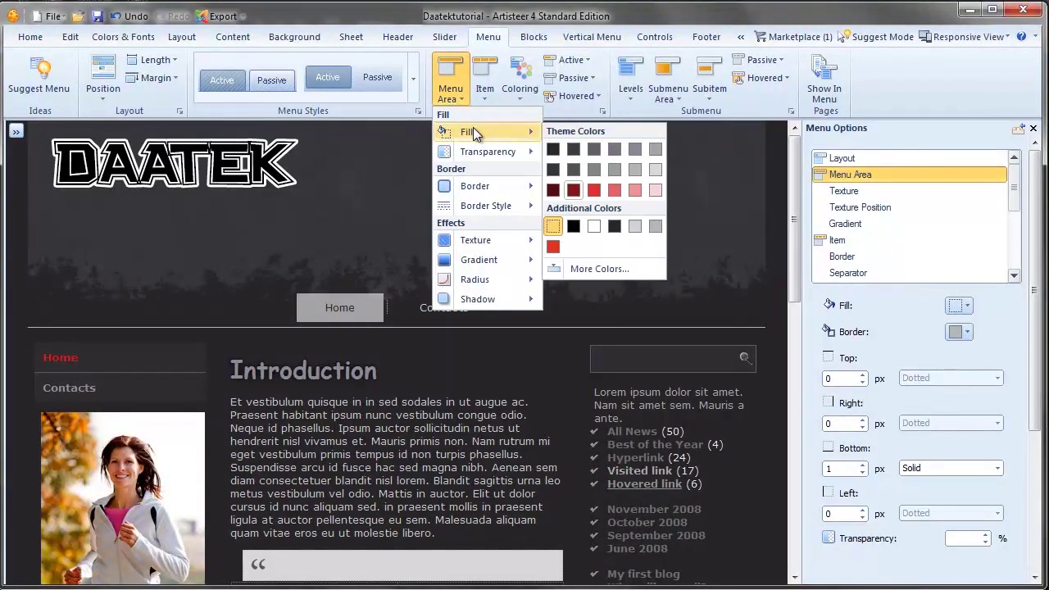
{"action": "left_click", "coordinate": [572, 149]}
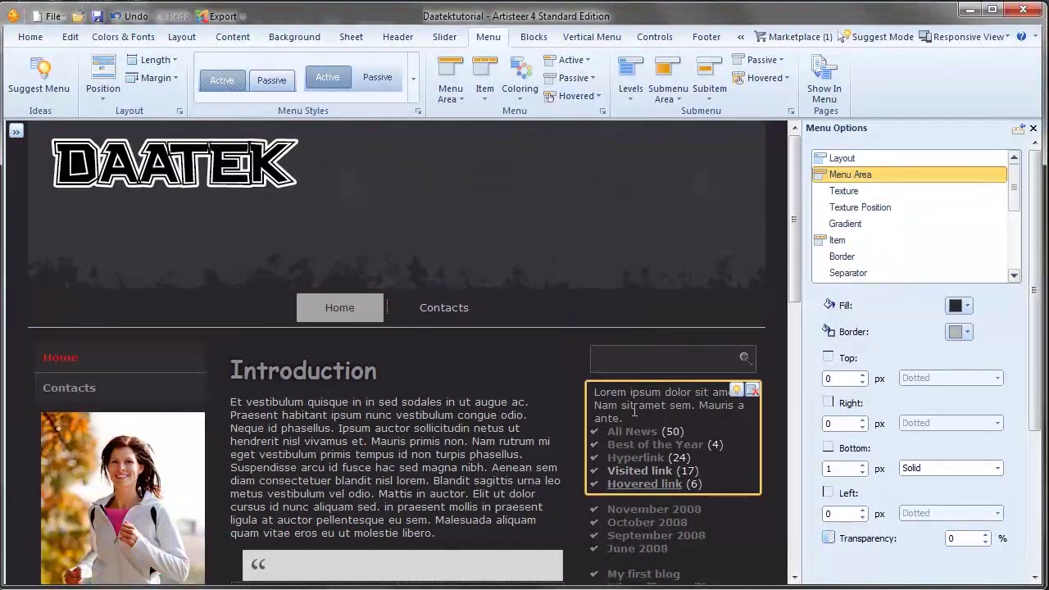
{"action": "left_click", "coordinate": [450, 82]}
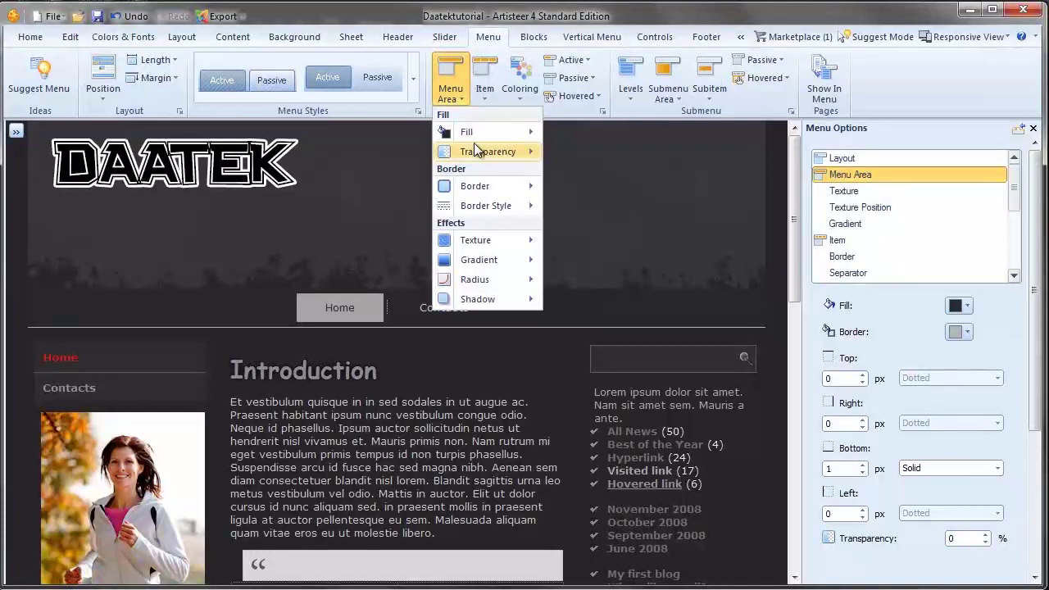
{"action": "mouse_move", "coordinate": [478, 134]}
{"action": "left_click", "coordinate": [563, 143]}
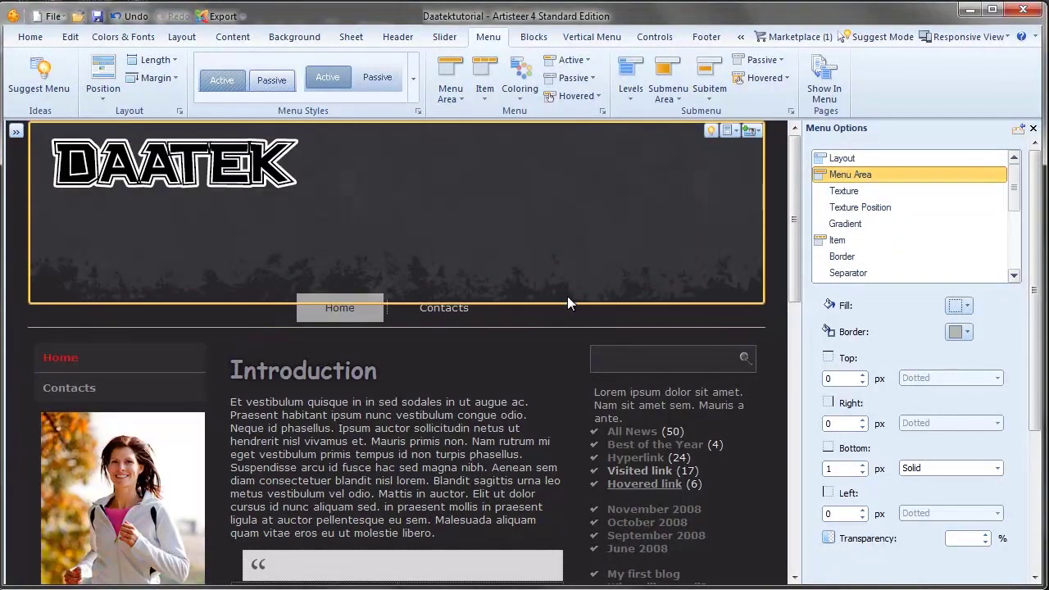
Align the horizontal menu's items to the left
{"action": "left_click", "coordinate": [459, 99]}
{"action": "left_click", "coordinate": [483, 98]}
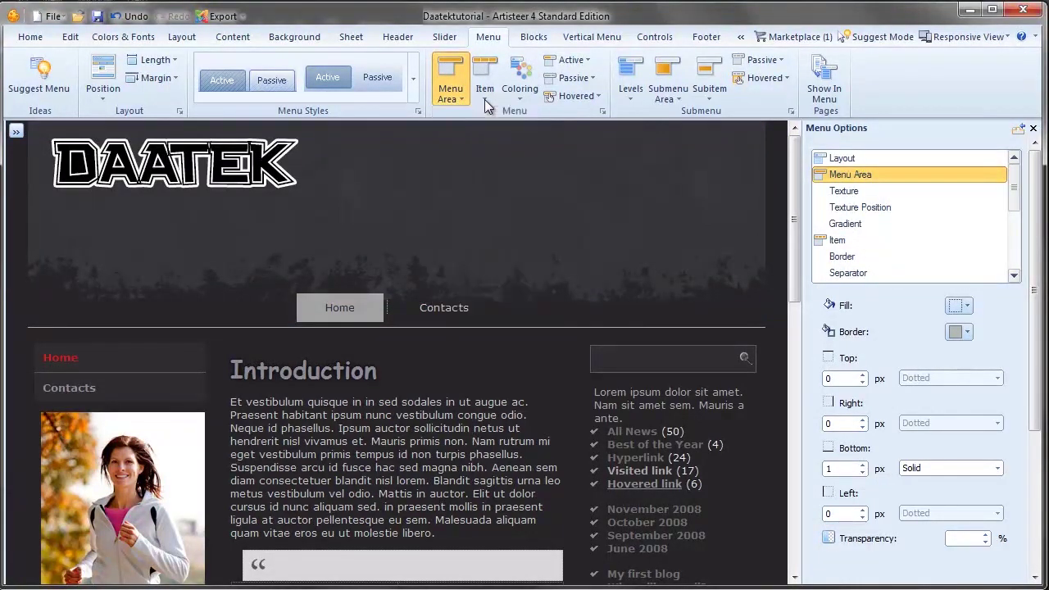
{"action": "left_click", "coordinate": [484, 99]}
{"action": "left_click", "coordinate": [19, 304]}
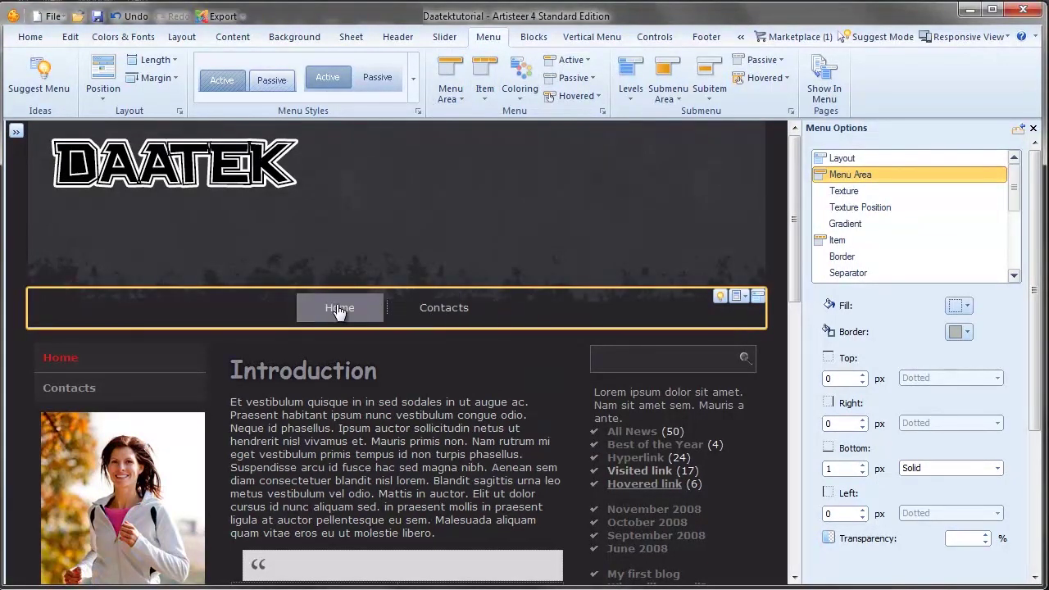
{"action": "left_click", "coordinate": [485, 99]}
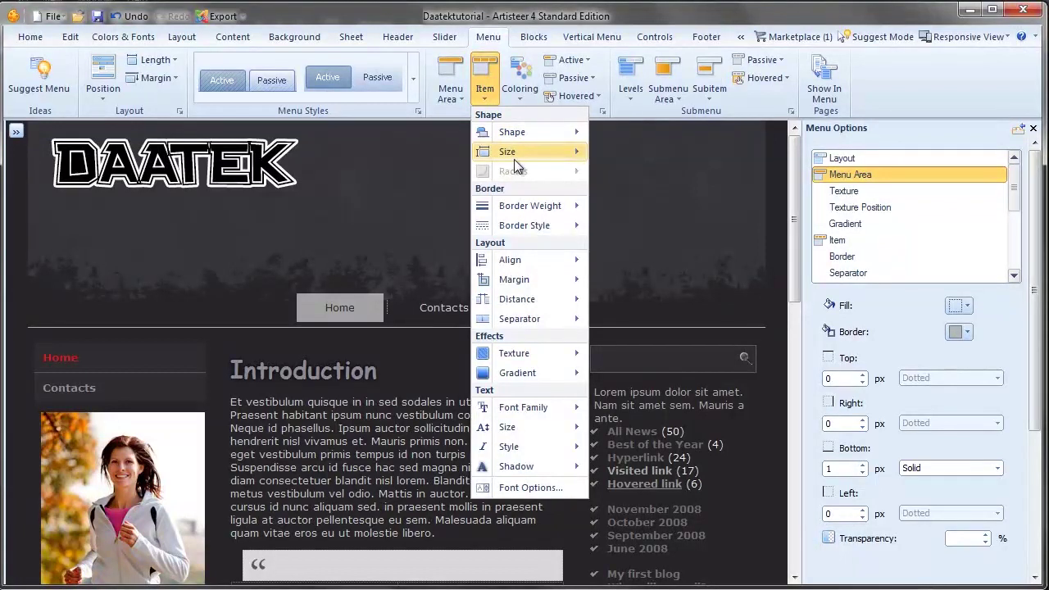
{"action": "mouse_move", "coordinate": [515, 154]}
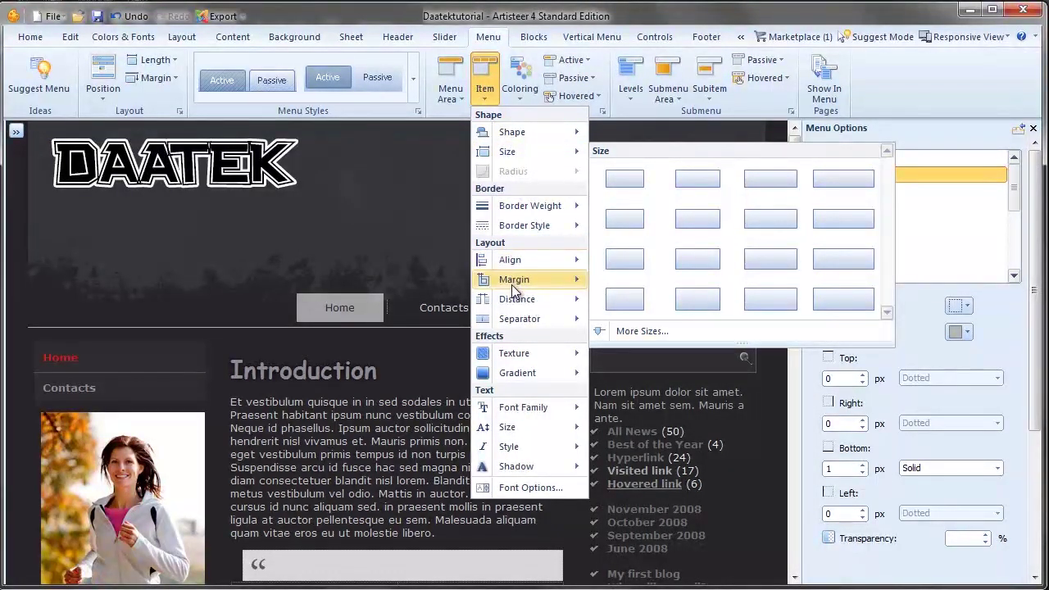
{"action": "mouse_move", "coordinate": [504, 264]}
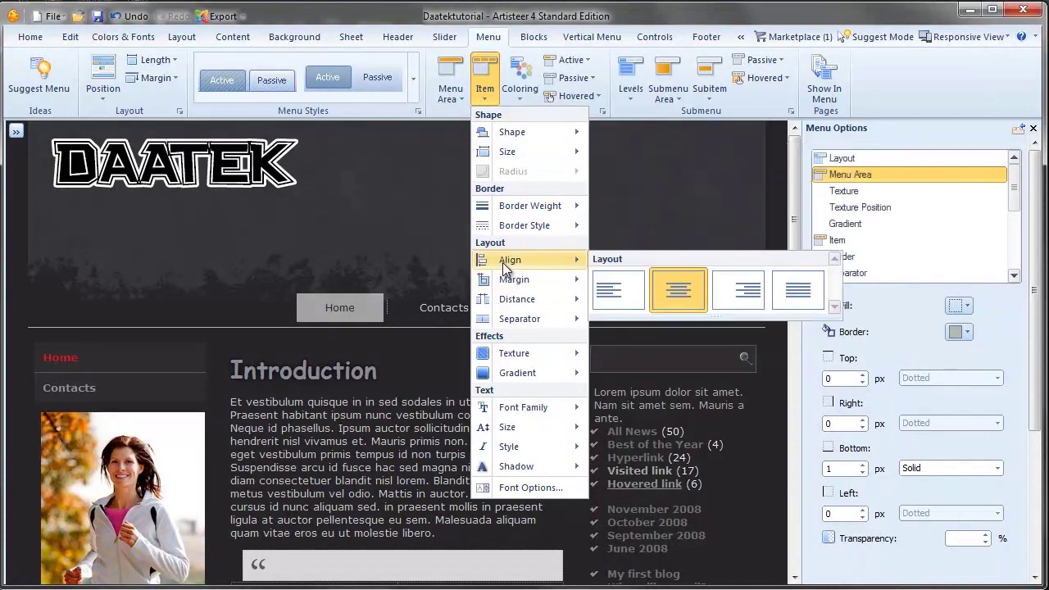
{"action": "left_click", "coordinate": [617, 289]}
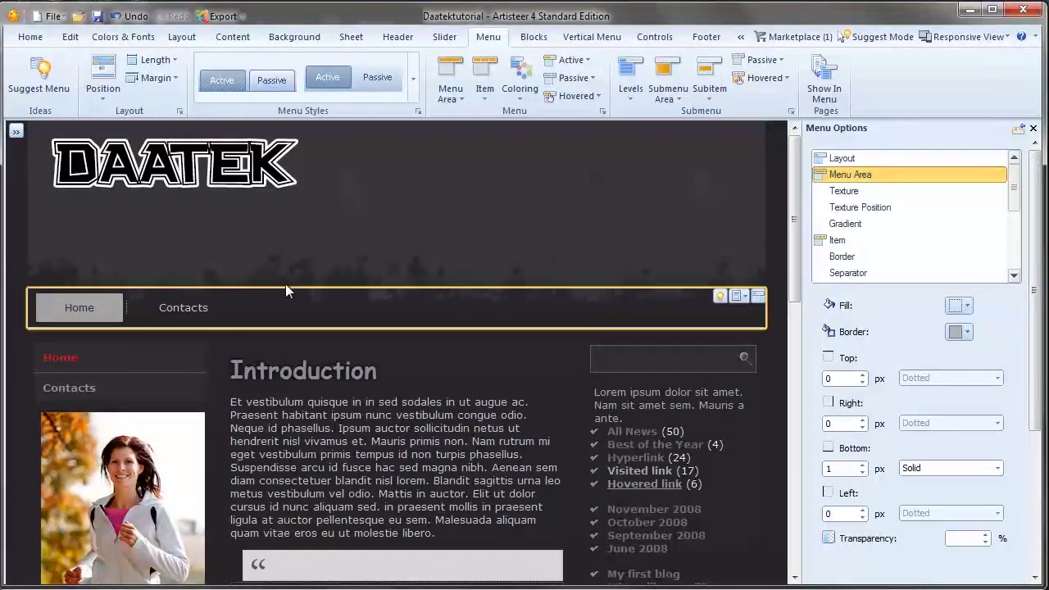
Give the menu items the last rounded shape in the Buttons group and the smallest size preset
{"action": "left_click", "coordinate": [483, 100]}
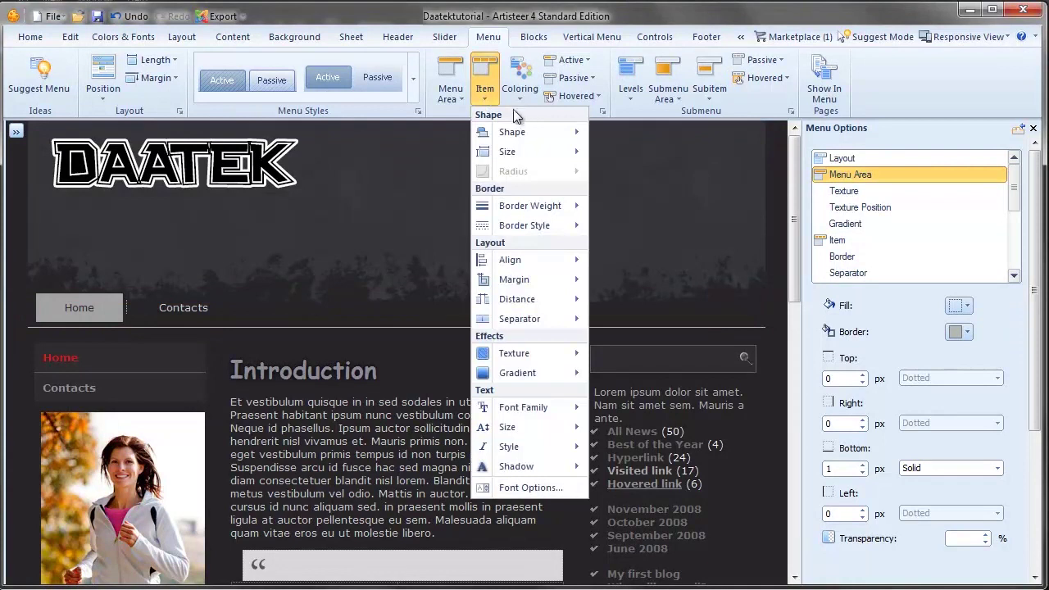
{"action": "mouse_move", "coordinate": [505, 136]}
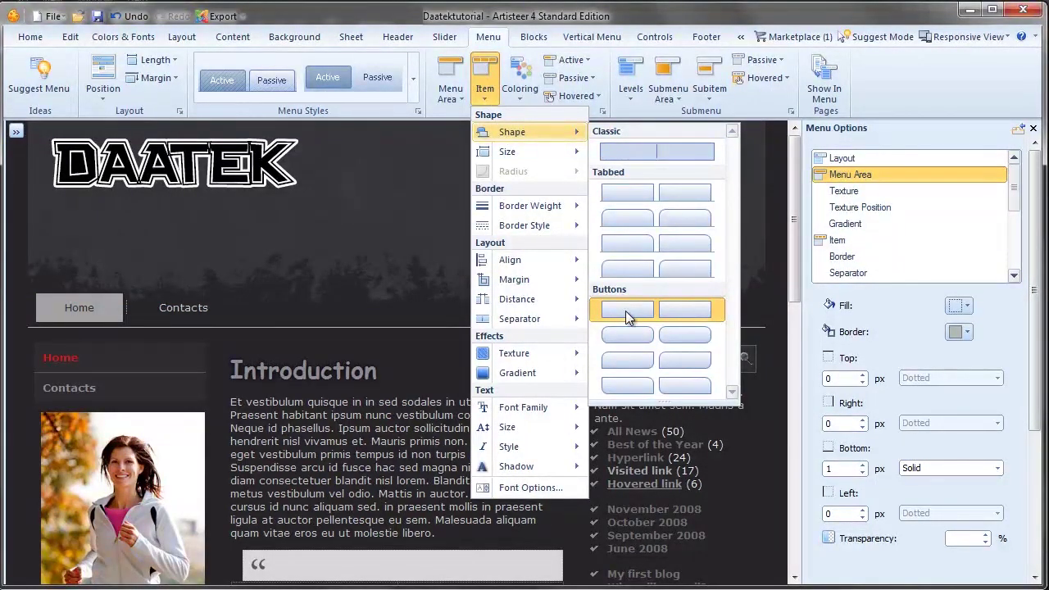
{"action": "left_click", "coordinate": [624, 390]}
{"action": "left_click", "coordinate": [485, 90]}
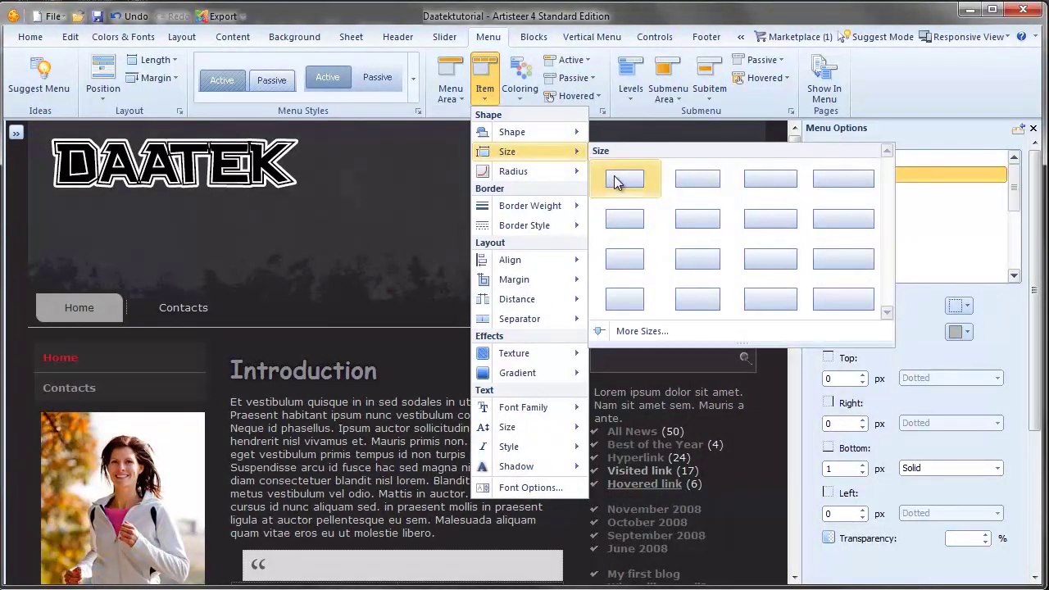
{"action": "left_click", "coordinate": [617, 182]}
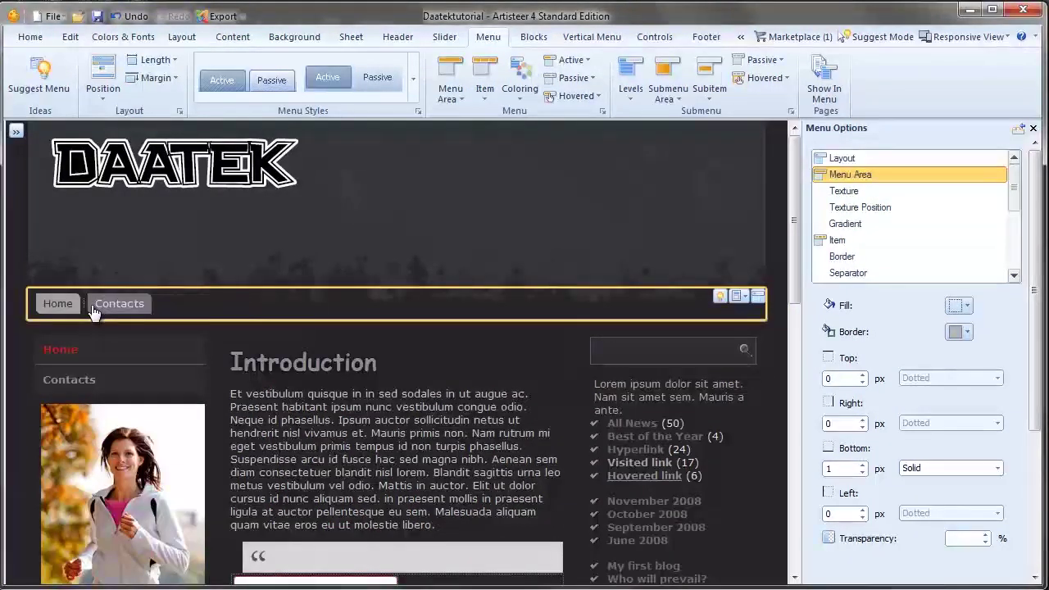
Open the menu items' detailed distance options and set the horizontal padding to 5 px after trying 15 and 0 px
{"action": "left_click", "coordinate": [478, 99]}
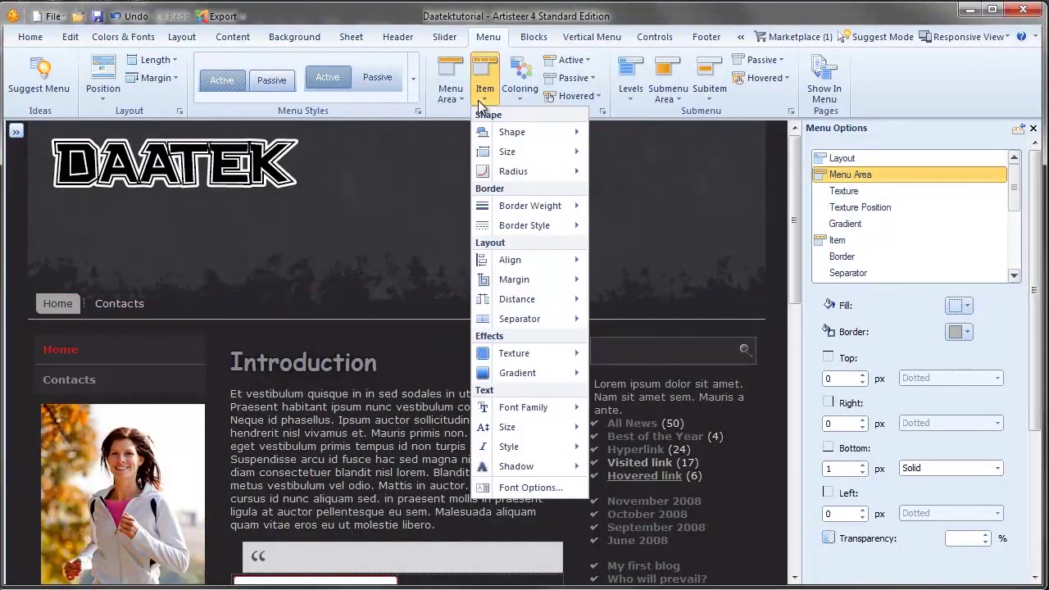
{"action": "mouse_move", "coordinate": [484, 226]}
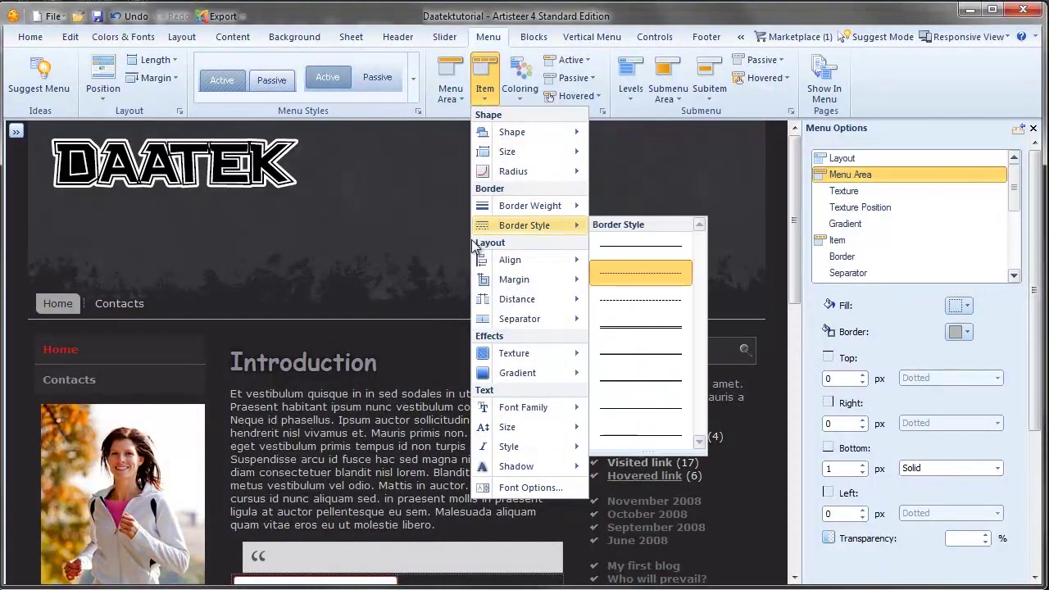
{"action": "mouse_move", "coordinate": [506, 310]}
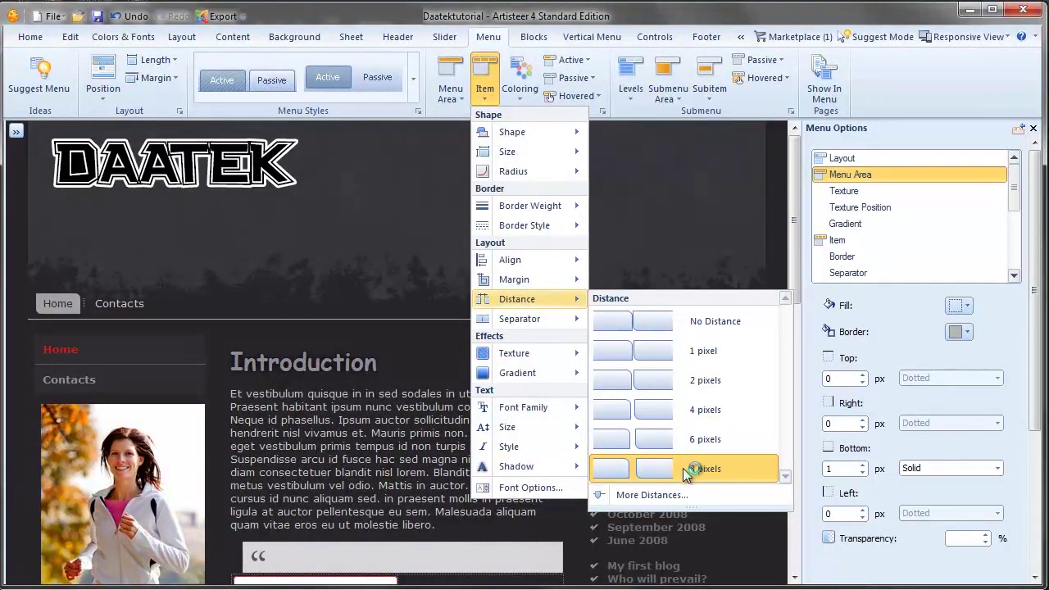
{"action": "left_click", "coordinate": [634, 496]}
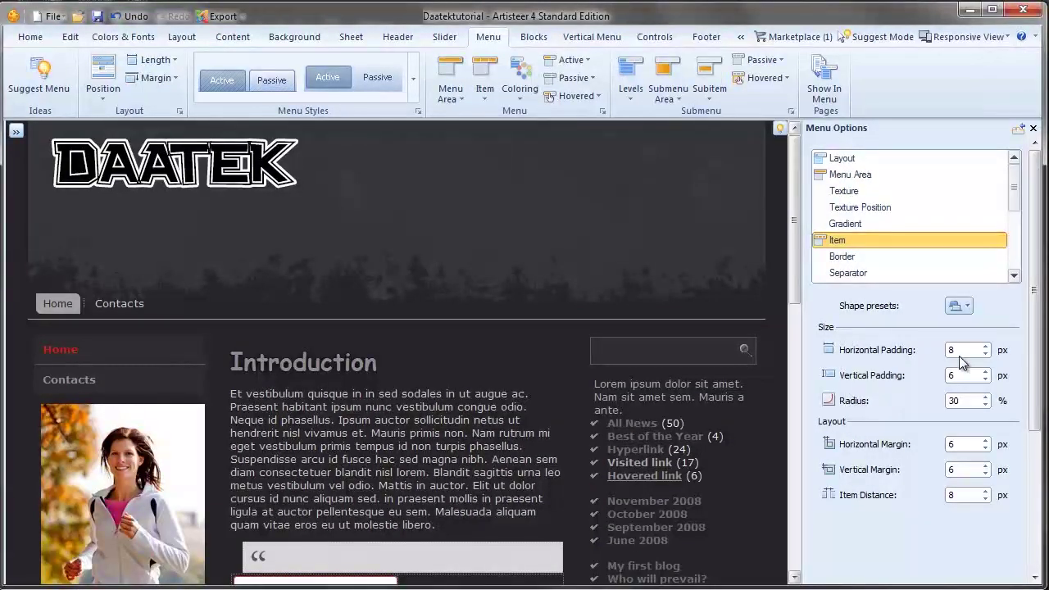
{"action": "left_click", "coordinate": [985, 352]}
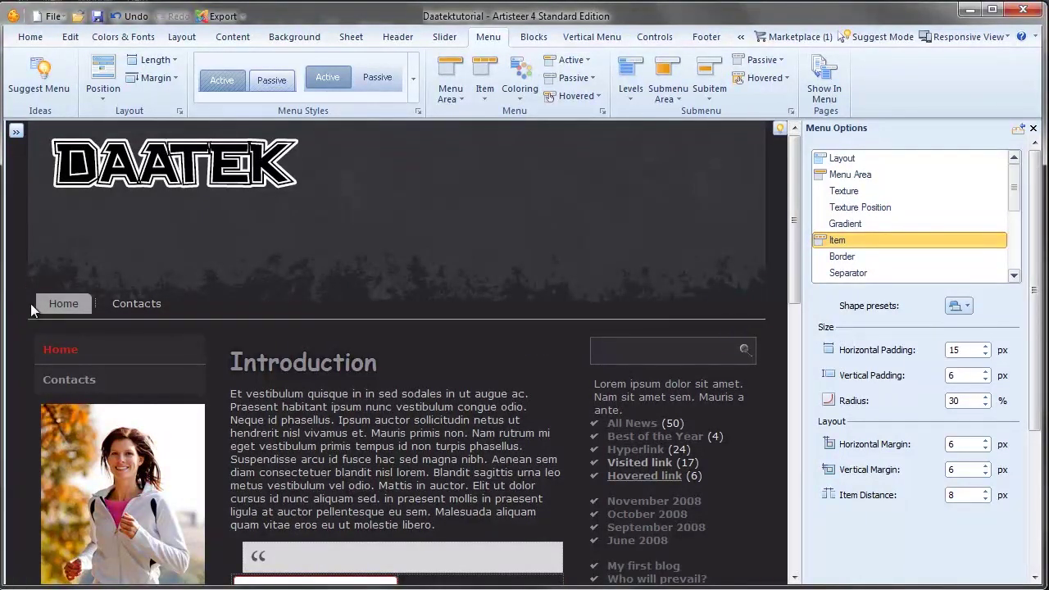
{"action": "double_click", "coordinate": [963, 350]}
{"action": "type", "text": "0"}
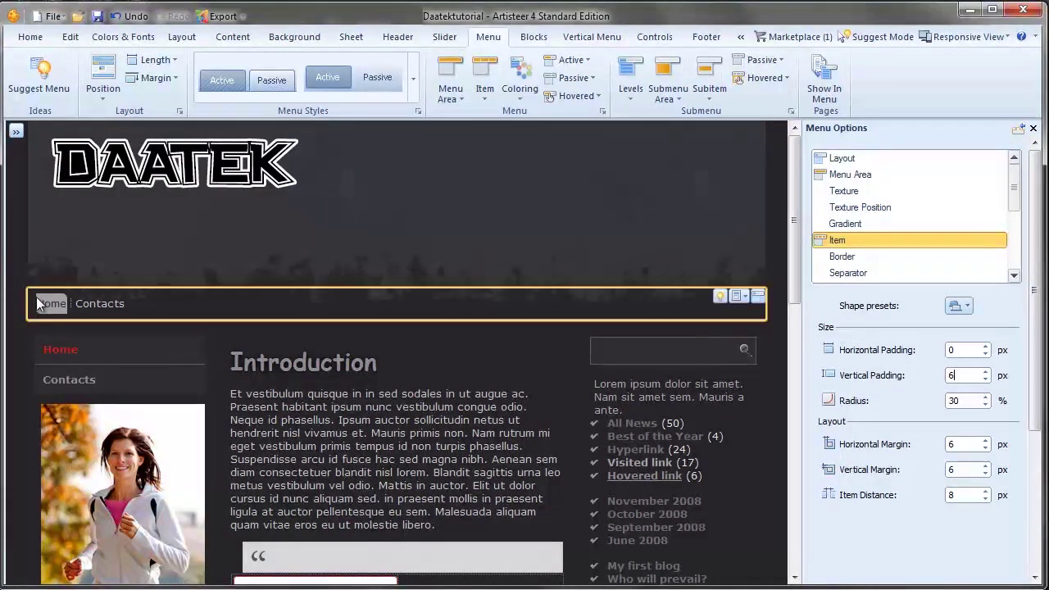
{"action": "left_click", "coordinate": [955, 350]}
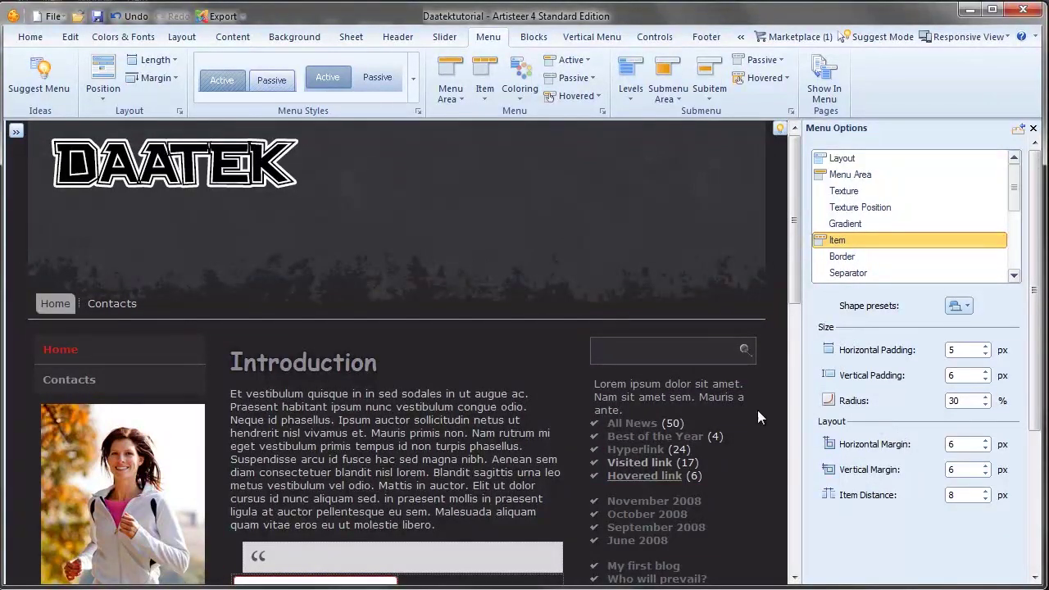
Set the menu items' corner radius to 50% and the item distance to 20 px
{"action": "left_click", "coordinate": [965, 402]}
{"action": "left_click_drag", "start_coordinate": [961, 414], "coordinate": [984, 417]}
{"action": "left_click", "coordinate": [965, 496]}
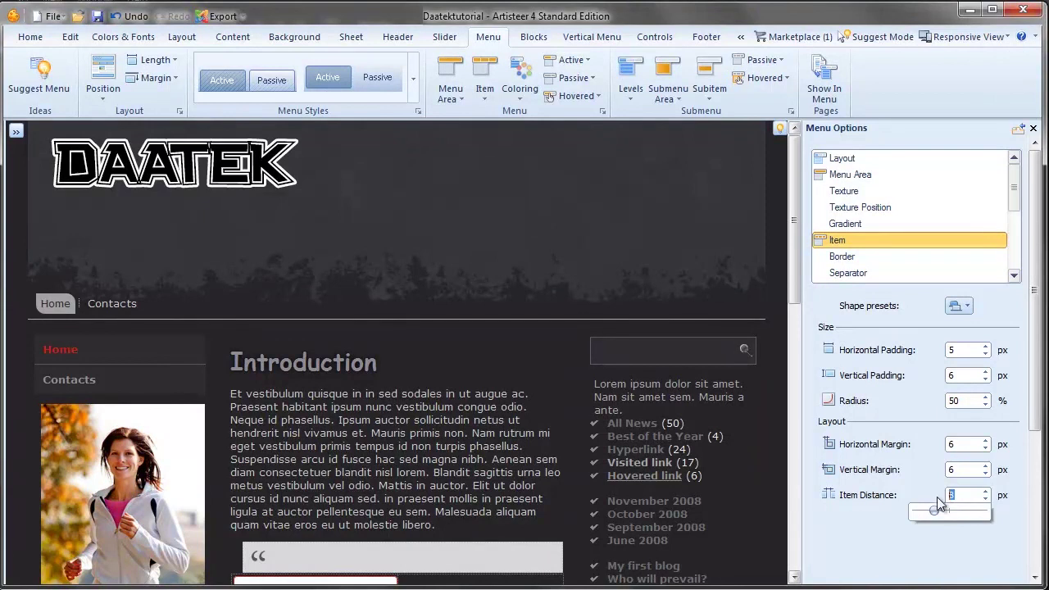
{"action": "left_click_drag", "start_coordinate": [940, 504], "coordinate": [937, 492]}
{"action": "left_click", "coordinate": [954, 470]}
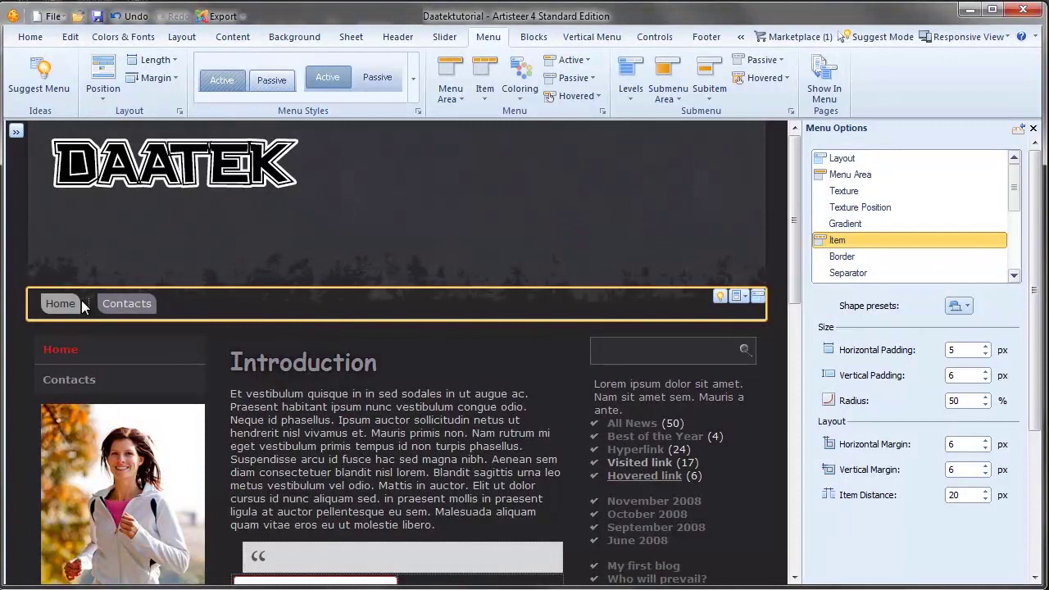
{"action": "left_click", "coordinate": [966, 495]}
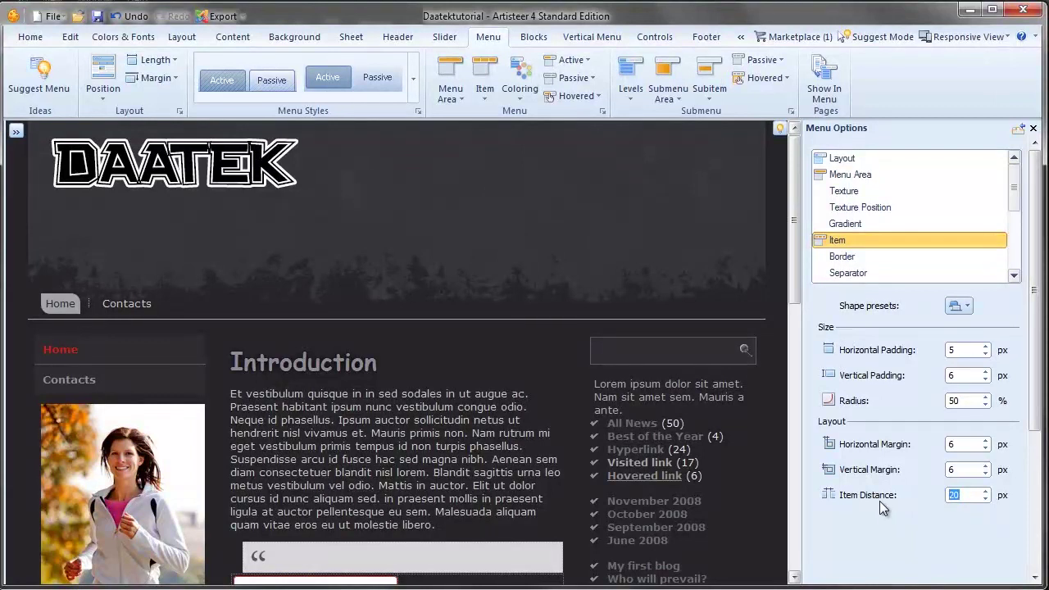
Remove the separator between the horizontal menu's items by choosing No Separator
{"action": "left_click", "coordinate": [484, 99]}
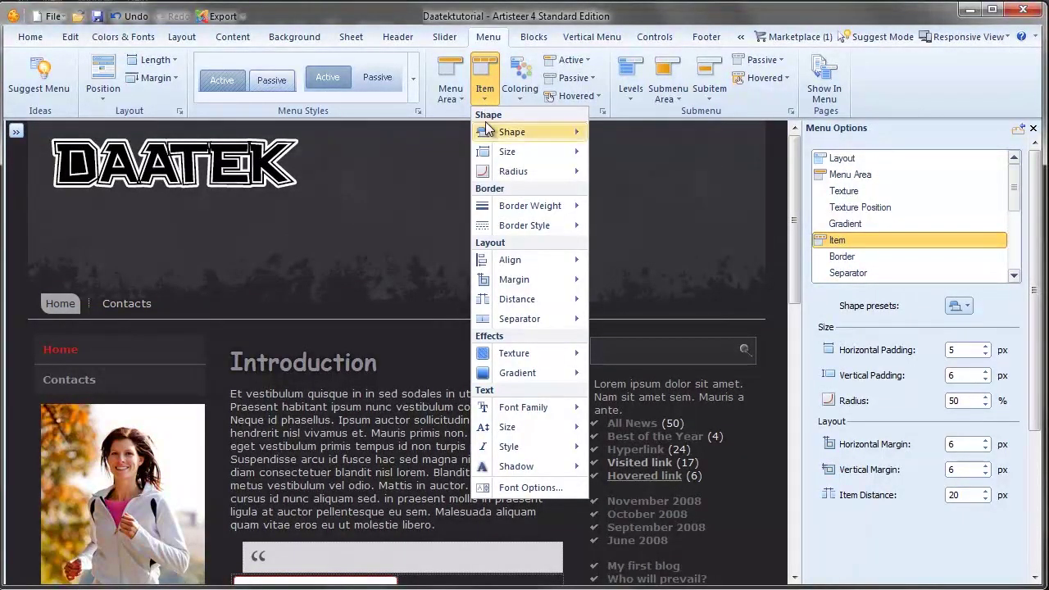
{"action": "mouse_move", "coordinate": [528, 327]}
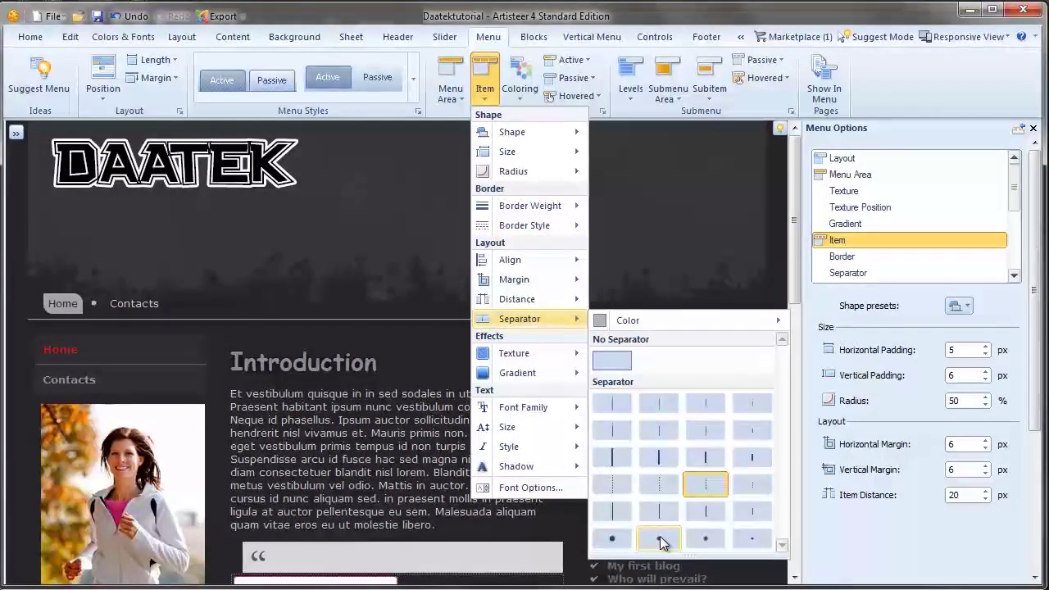
{"action": "left_click", "coordinate": [612, 361]}
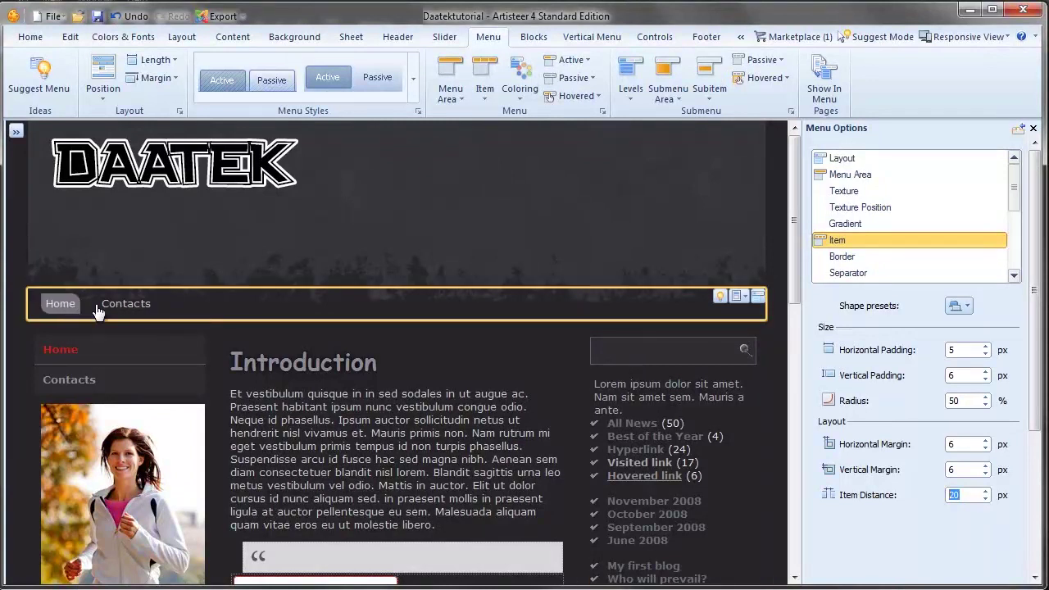
Preview the menu item textures from Corner through Pixel Pattern to Simple Diagonal, finishing on No Texture
{"action": "left_click", "coordinate": [485, 99]}
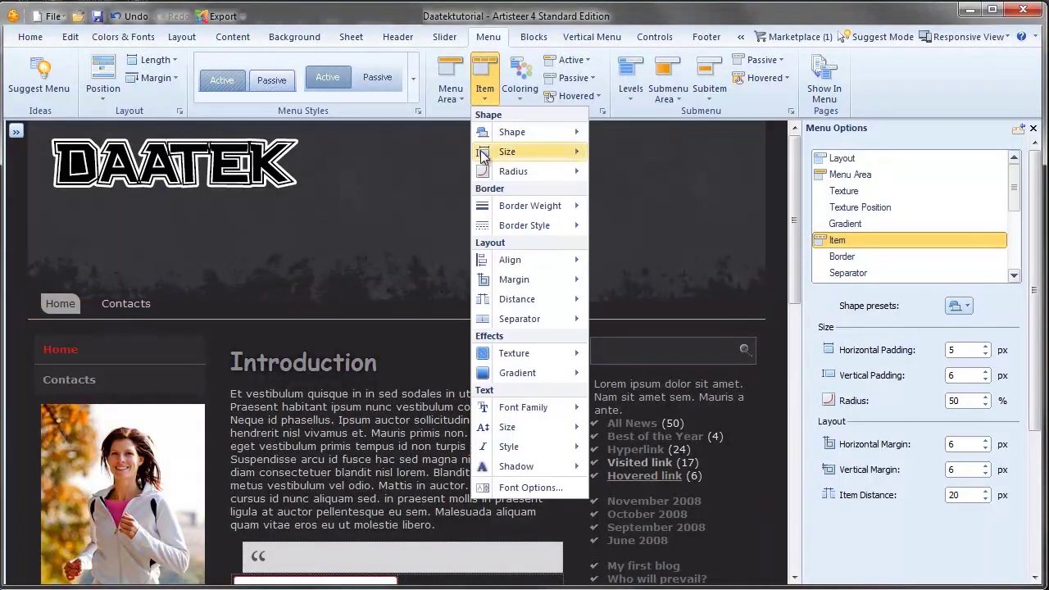
{"action": "mouse_move", "coordinate": [522, 352]}
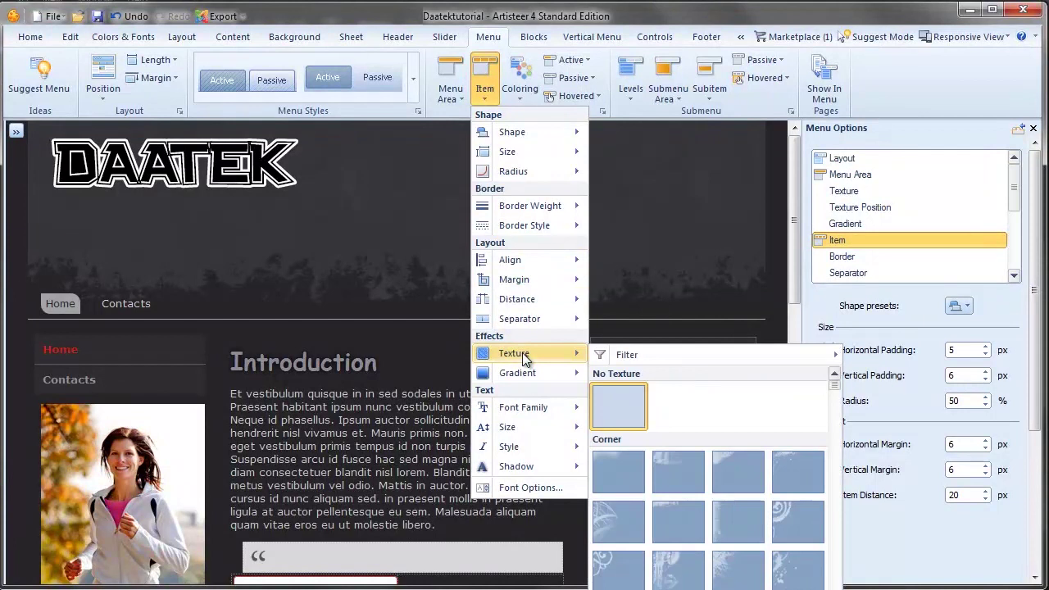
{"action": "left_click", "coordinate": [737, 524]}
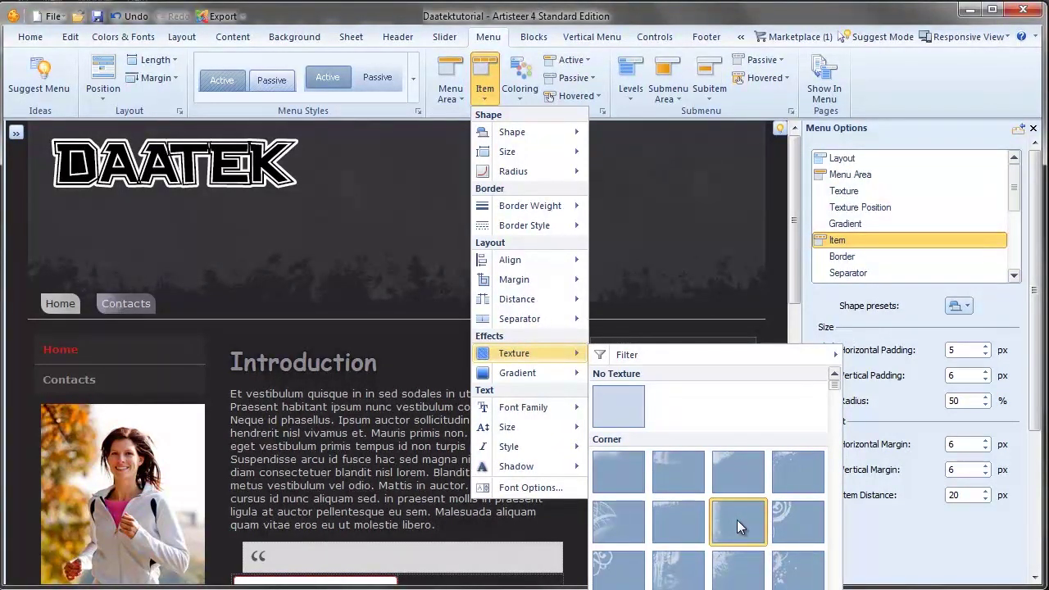
{"action": "scroll", "coordinate": [626, 520], "scroll_direction": "down", "scroll_amount": 5}
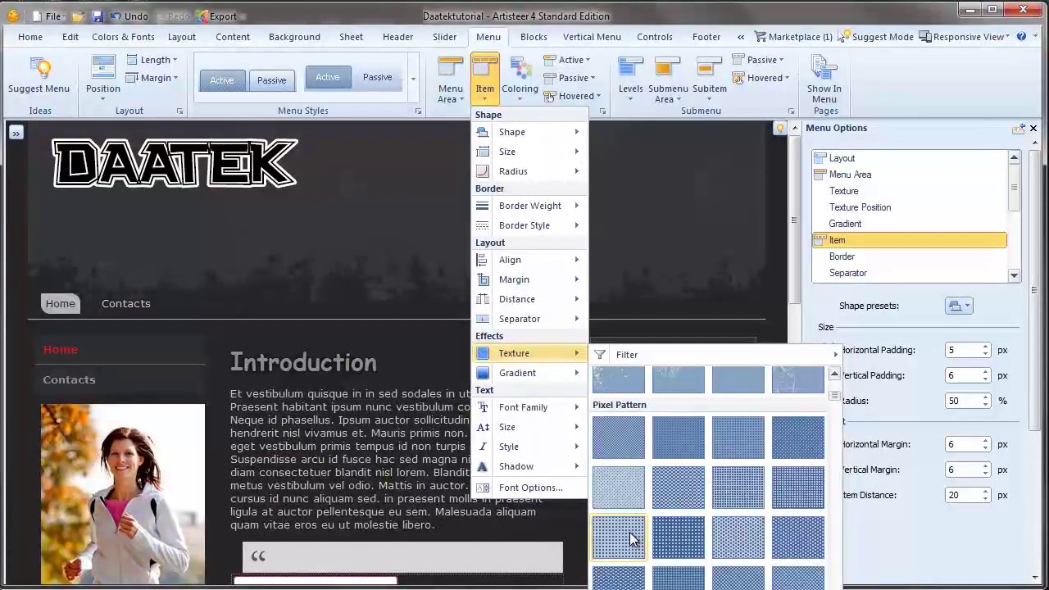
{"action": "scroll", "coordinate": [632, 537], "scroll_direction": "down", "scroll_amount": 6}
{"action": "scroll", "coordinate": [637, 532], "scroll_direction": "down", "scroll_amount": 2}
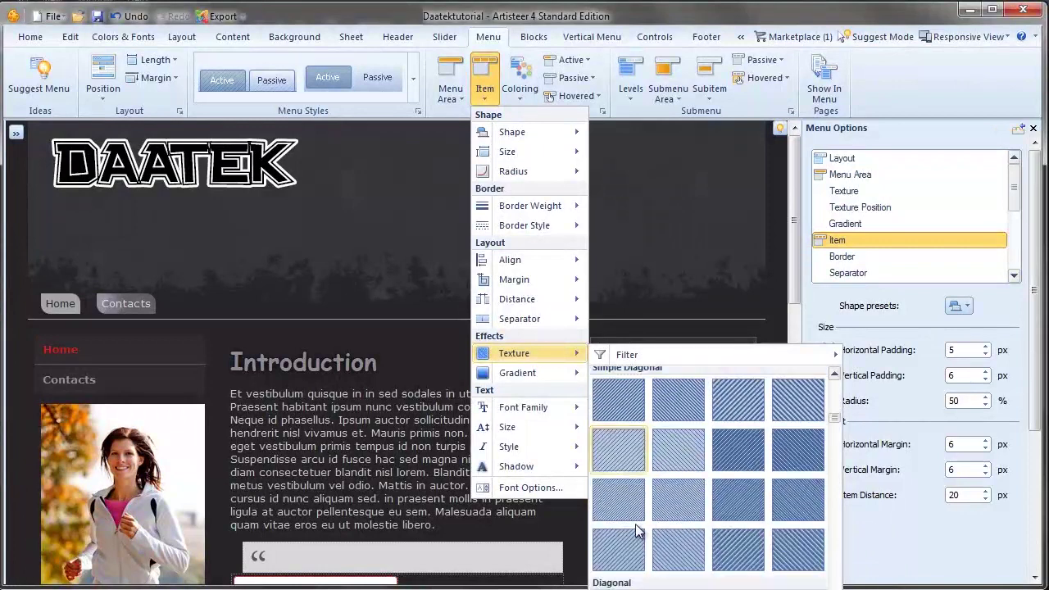
{"action": "scroll", "coordinate": [638, 532], "scroll_direction": "down", "scroll_amount": 3}
{"action": "scroll", "coordinate": [638, 531], "scroll_direction": "up", "scroll_amount": 4}
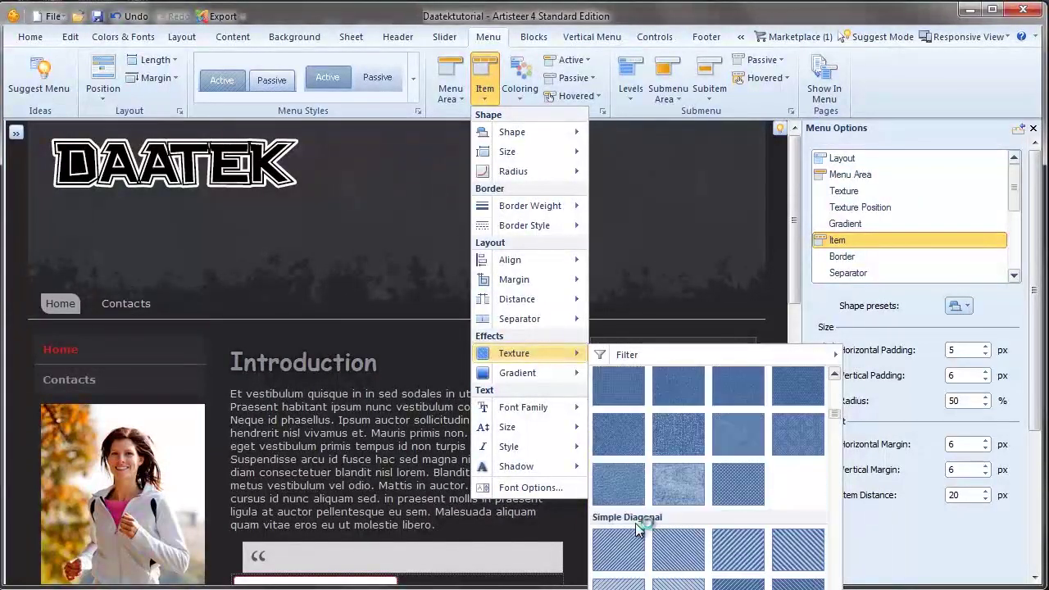
{"action": "scroll", "coordinate": [638, 531], "scroll_direction": "up", "scroll_amount": 3}
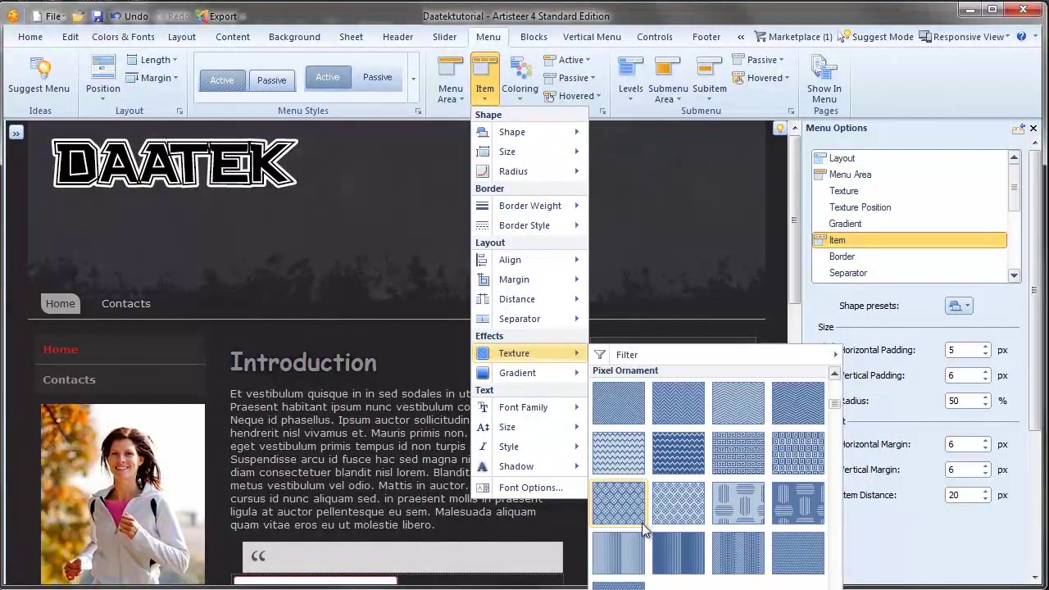
{"action": "scroll", "coordinate": [643, 529], "scroll_direction": "up", "scroll_amount": 4}
{"action": "scroll", "coordinate": [645, 529], "scroll_direction": "up", "scroll_amount": 4}
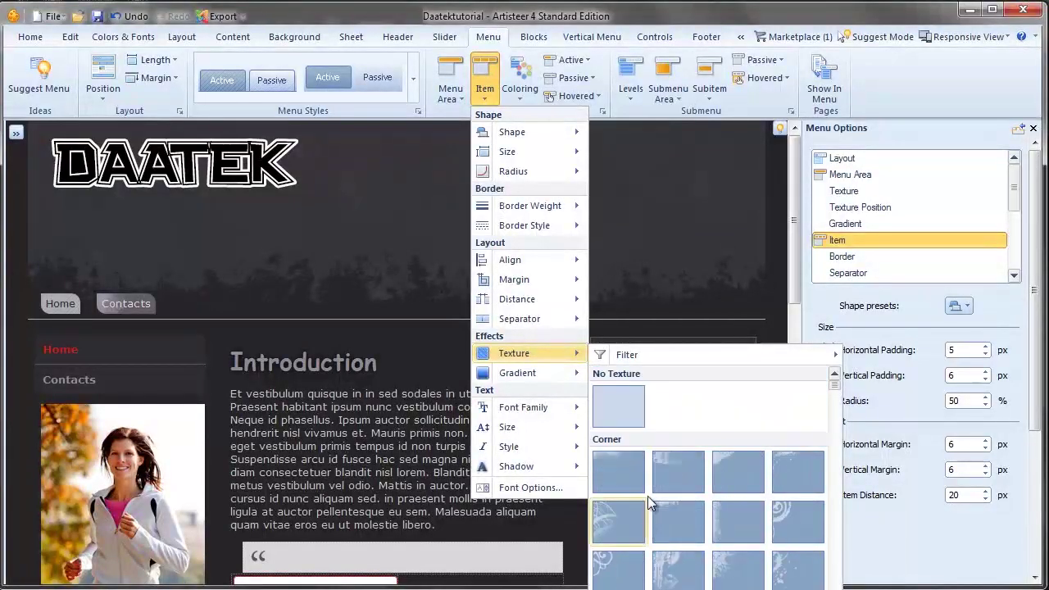
{"action": "left_click", "coordinate": [635, 405]}
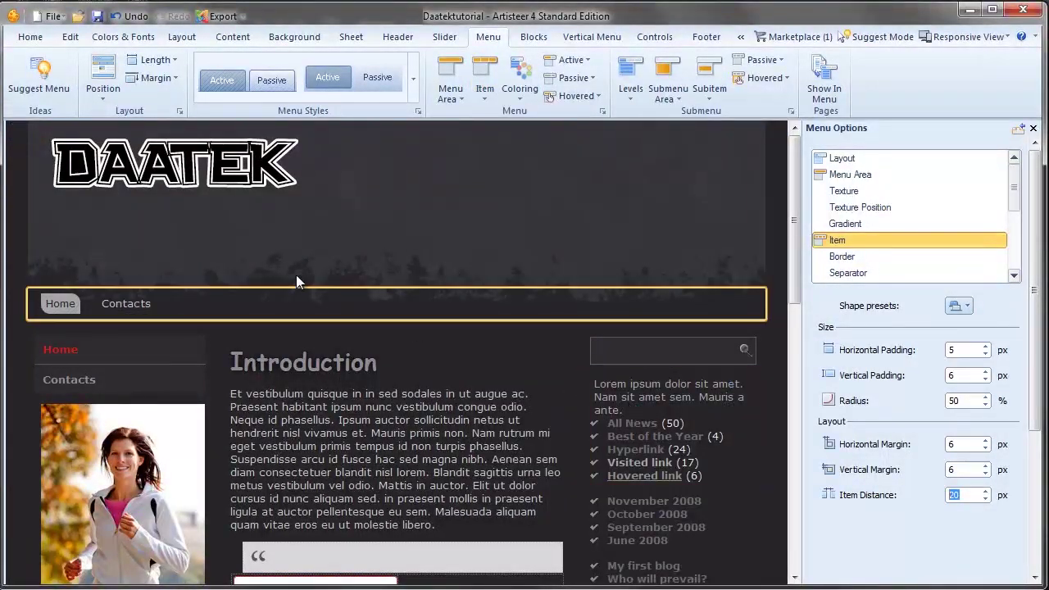
Apply the first gradient in the Contrast group to the menu items
{"action": "left_click", "coordinate": [136, 304]}
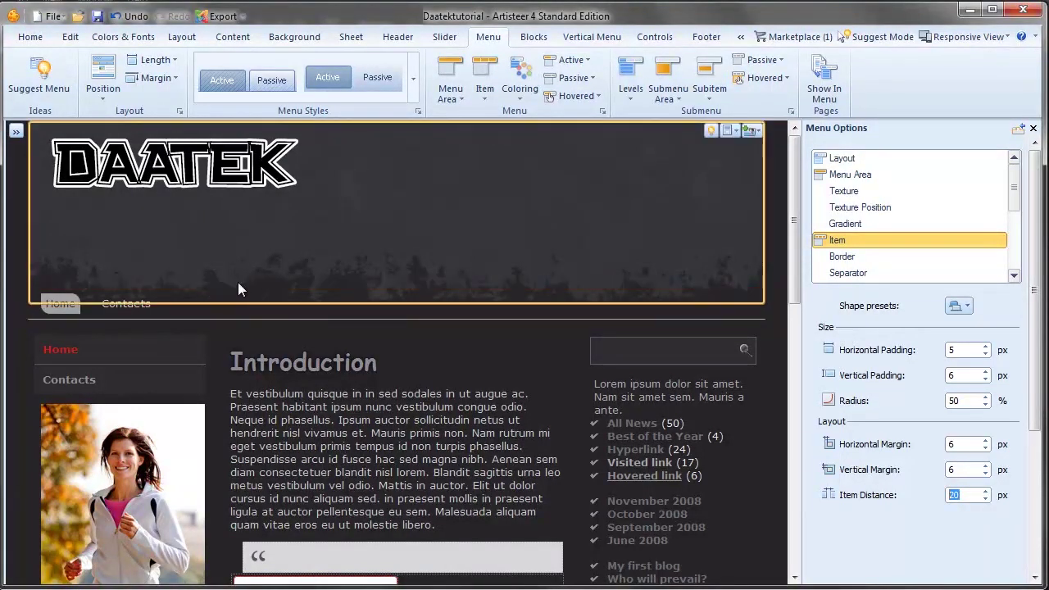
{"action": "left_click", "coordinate": [485, 99]}
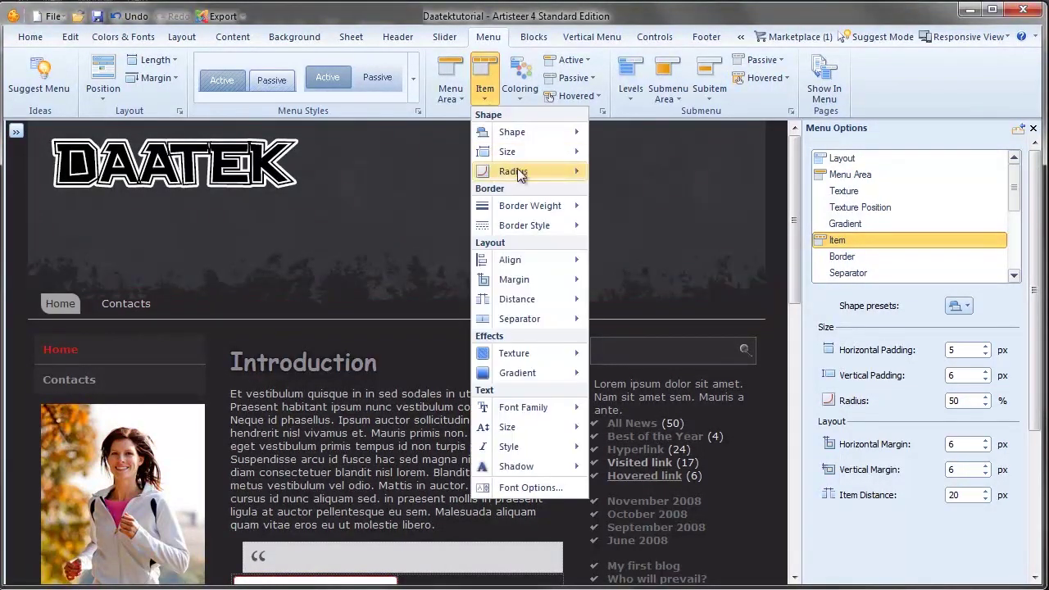
{"action": "mouse_move", "coordinate": [518, 376]}
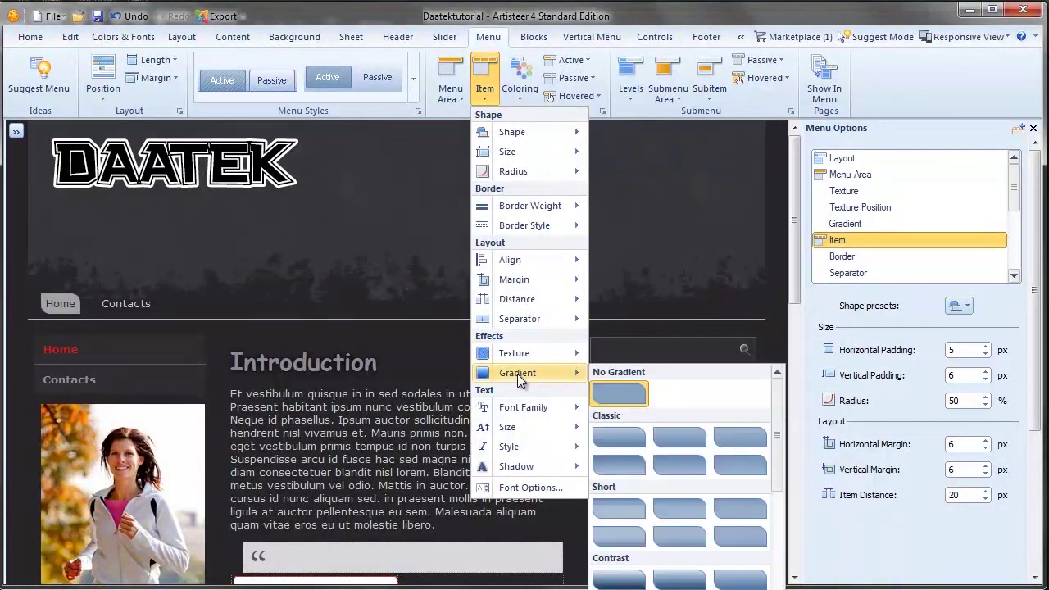
{"action": "left_click", "coordinate": [629, 581]}
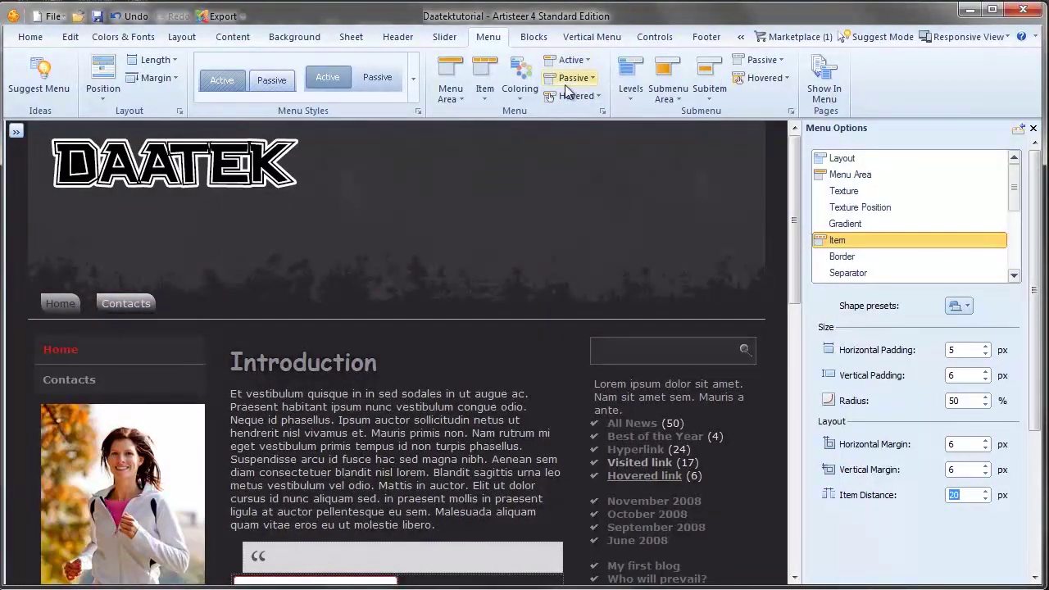
Set the menu items' font family to Comic Sans MS and enlarge their text
{"action": "left_click", "coordinate": [485, 100]}
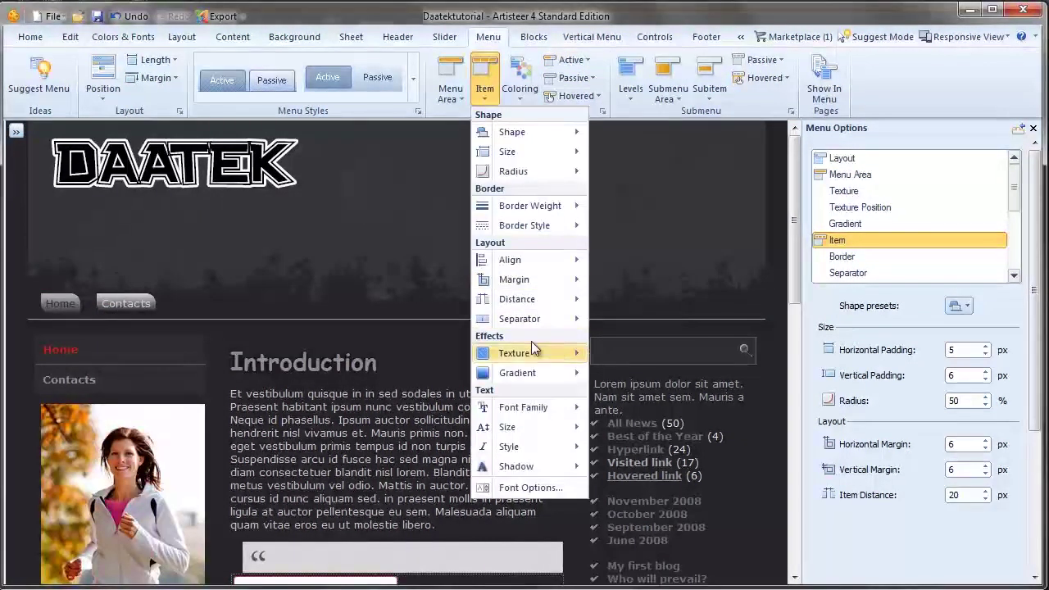
{"action": "mouse_move", "coordinate": [523, 410]}
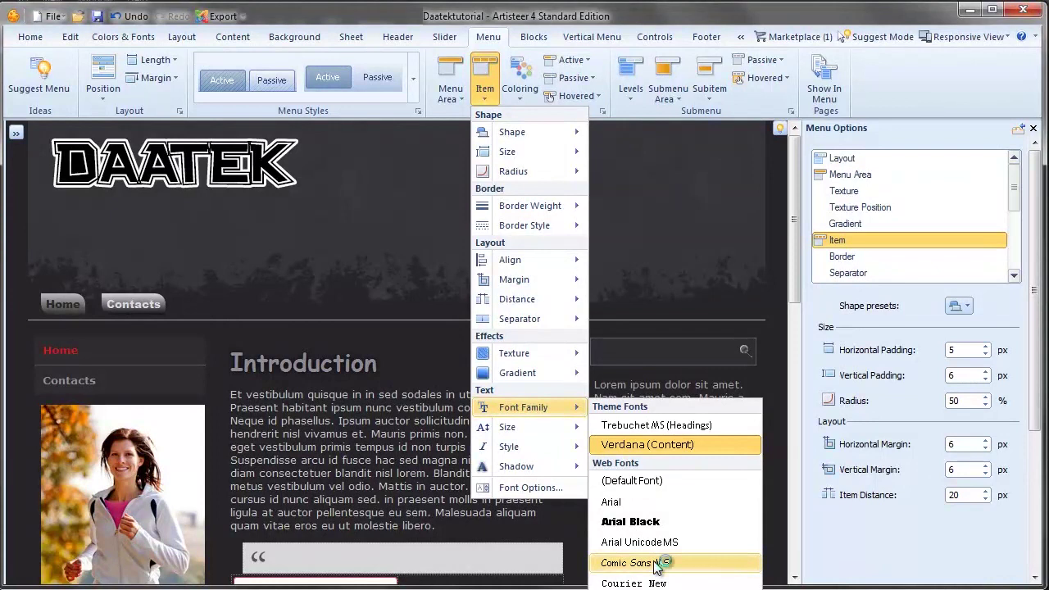
{"action": "left_click", "coordinate": [656, 564]}
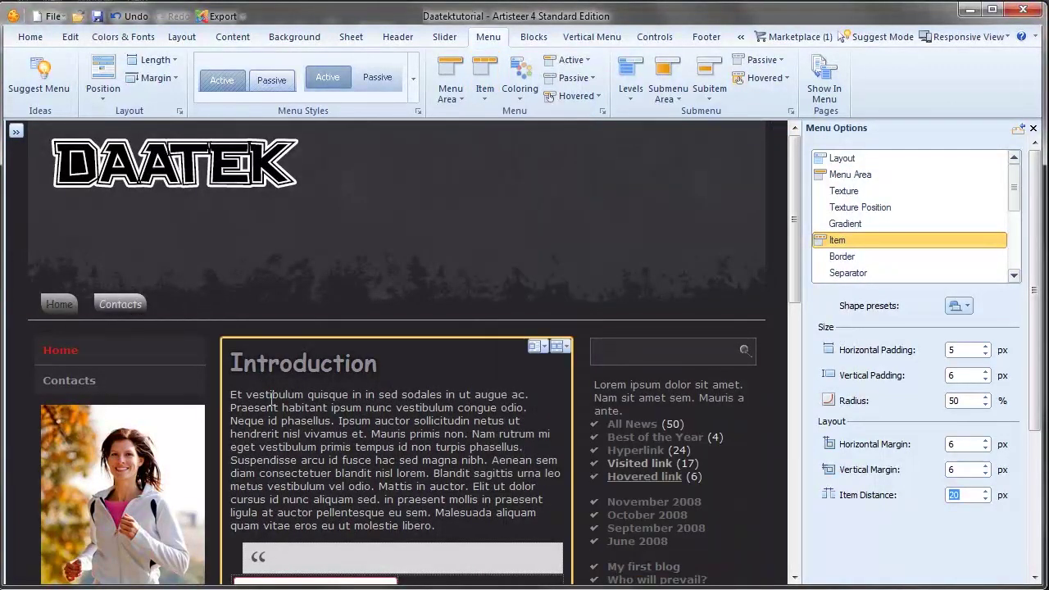
{"action": "left_click", "coordinate": [484, 82]}
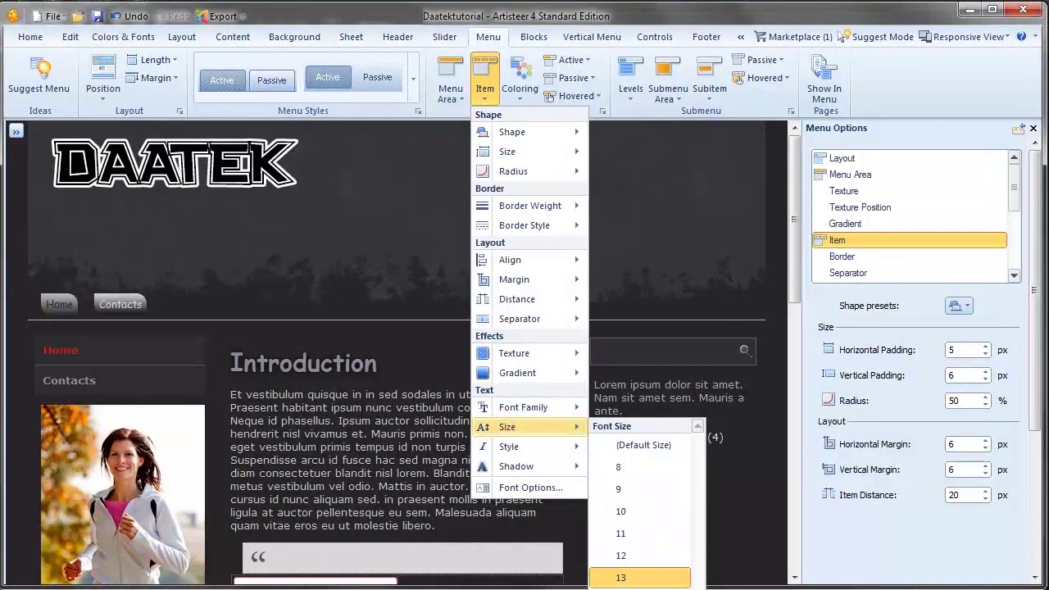
{"action": "left_click", "coordinate": [631, 578]}
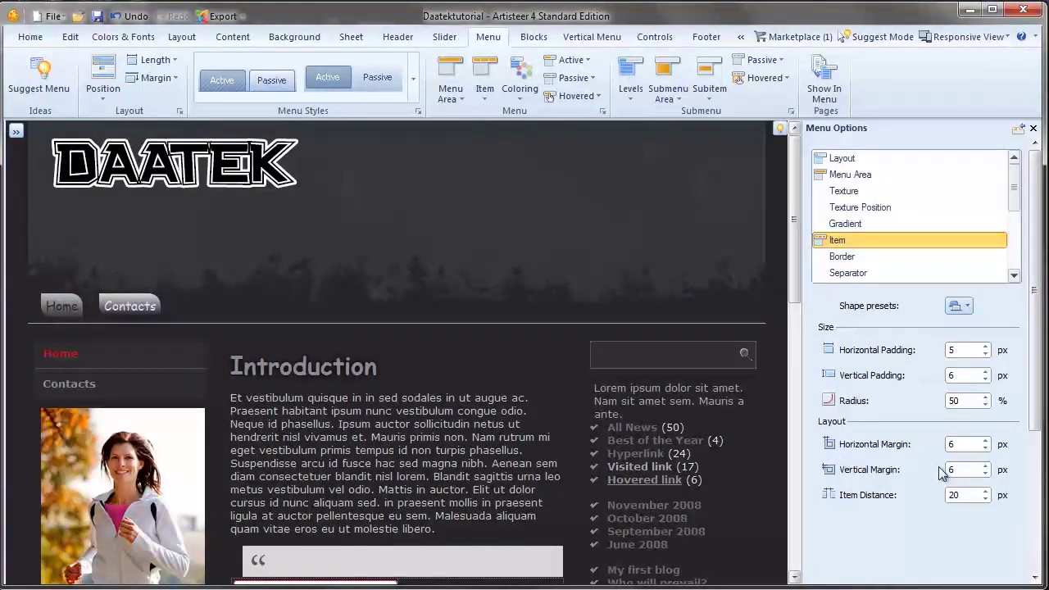
Revert the menu items' gradient and font changes and set their horizontal padding to 8 px
{"action": "left_click", "coordinate": [971, 374]}
{"action": "key", "text": "shift+Tab"}
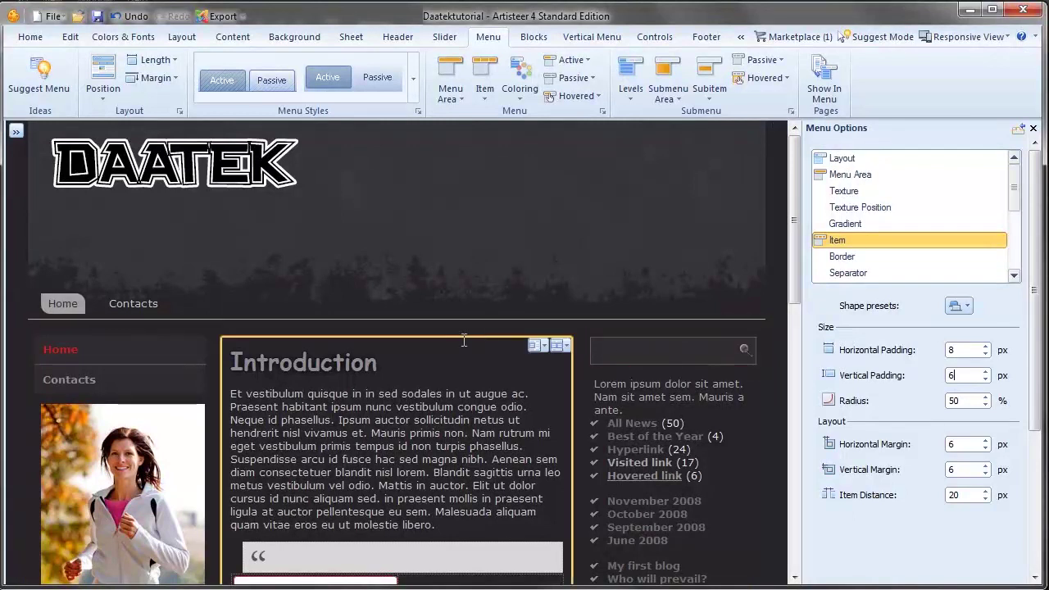
Set the menu items' text to Comic Sans MS with a font size of 16 px
{"action": "left_click", "coordinate": [485, 82]}
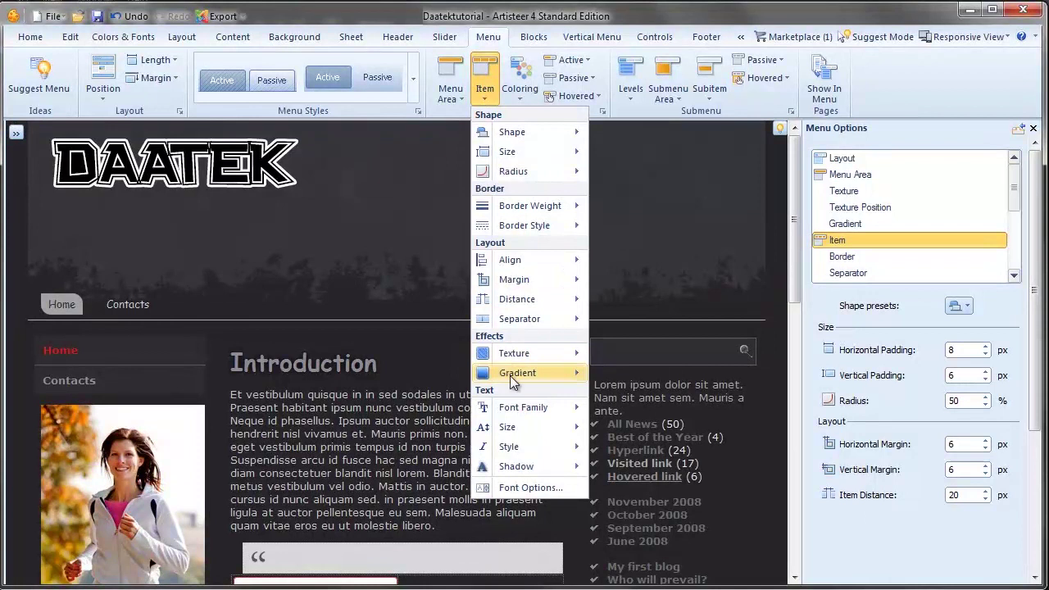
{"action": "mouse_move", "coordinate": [502, 428]}
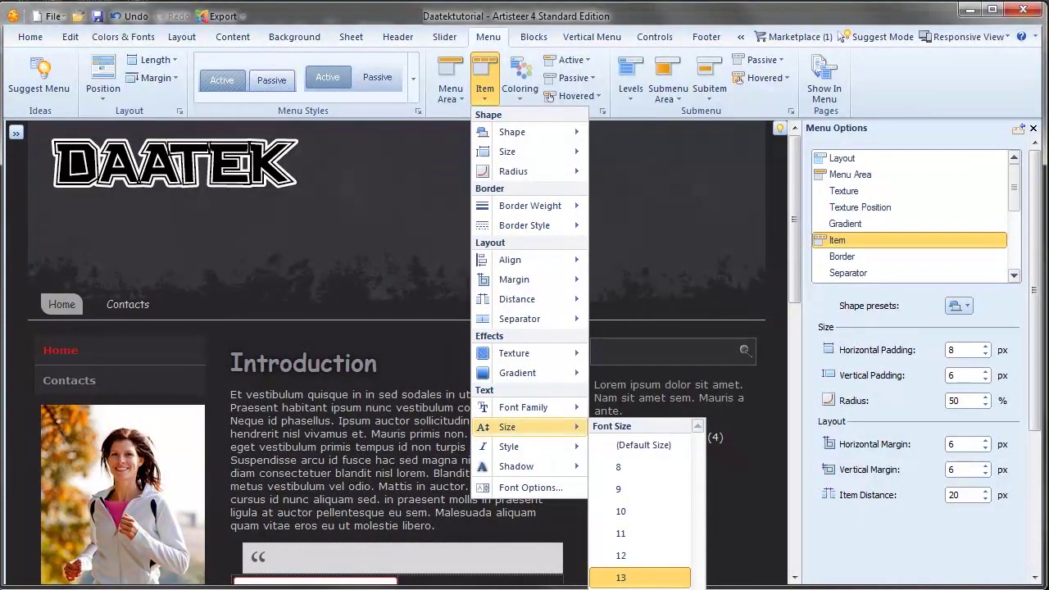
{"action": "left_click", "coordinate": [839, 48]}
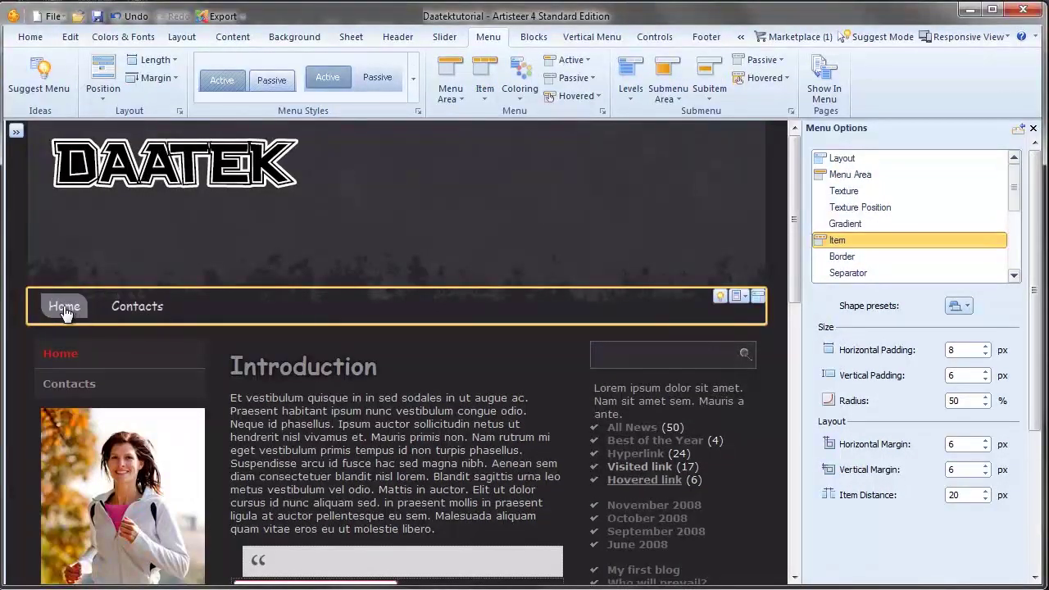
Examine the menu items' detailed font options, including style, effects and character spacing
{"action": "left_click", "coordinate": [491, 92]}
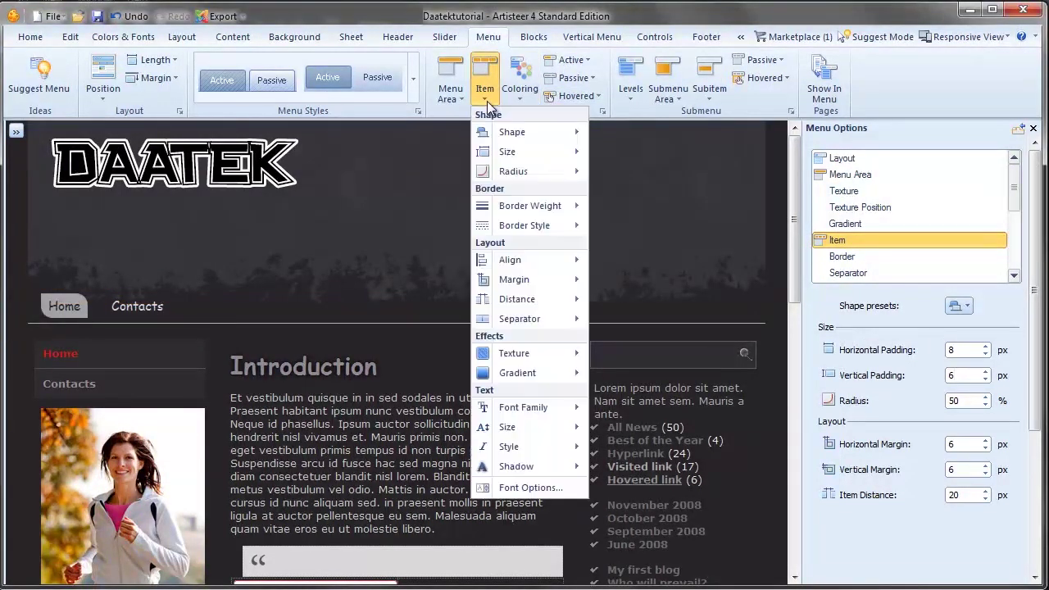
{"action": "left_click", "coordinate": [525, 490]}
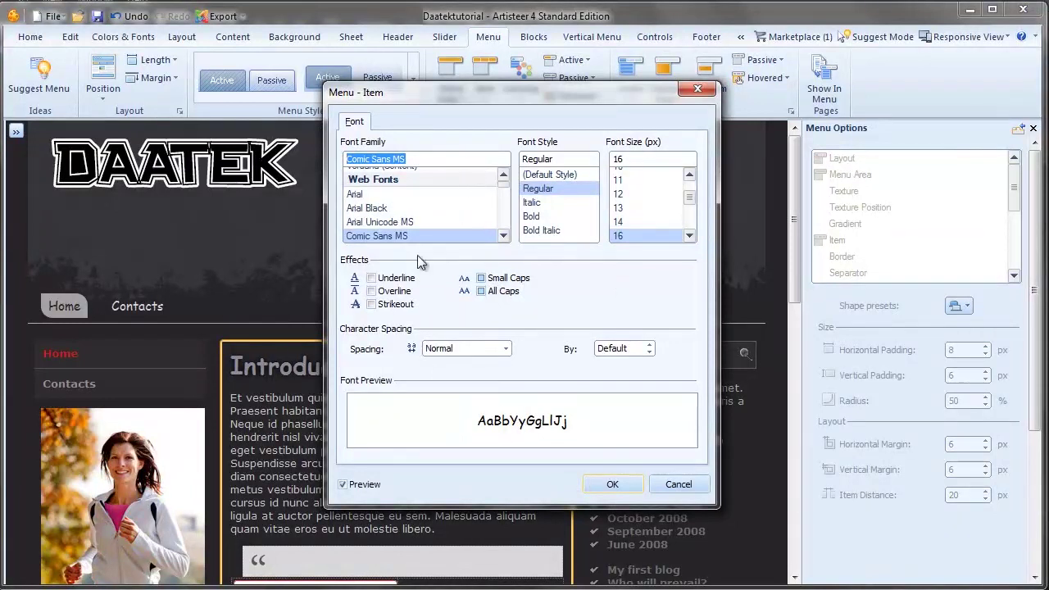
{"action": "key", "text": "Escape"}
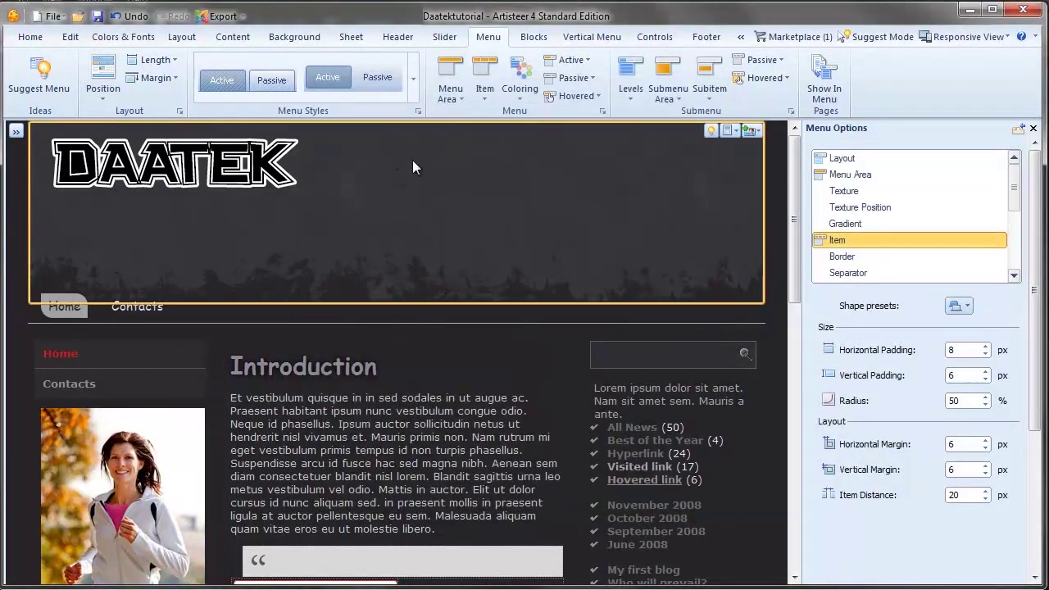
Apply a built-in coloring scheme with a light active item to the horizontal menu
{"action": "left_click", "coordinate": [527, 97]}
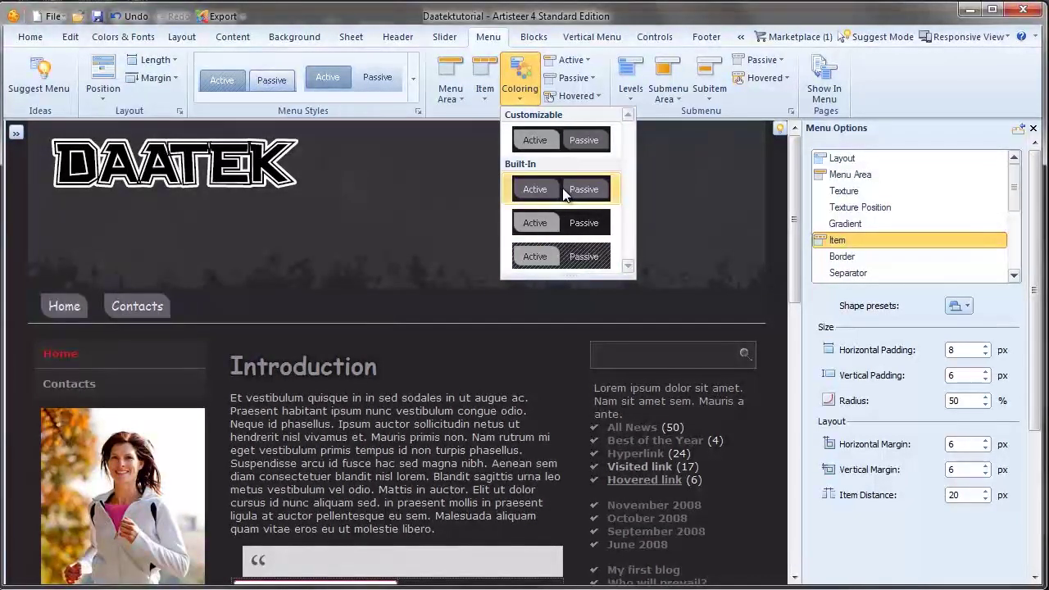
{"action": "left_click", "coordinate": [557, 259]}
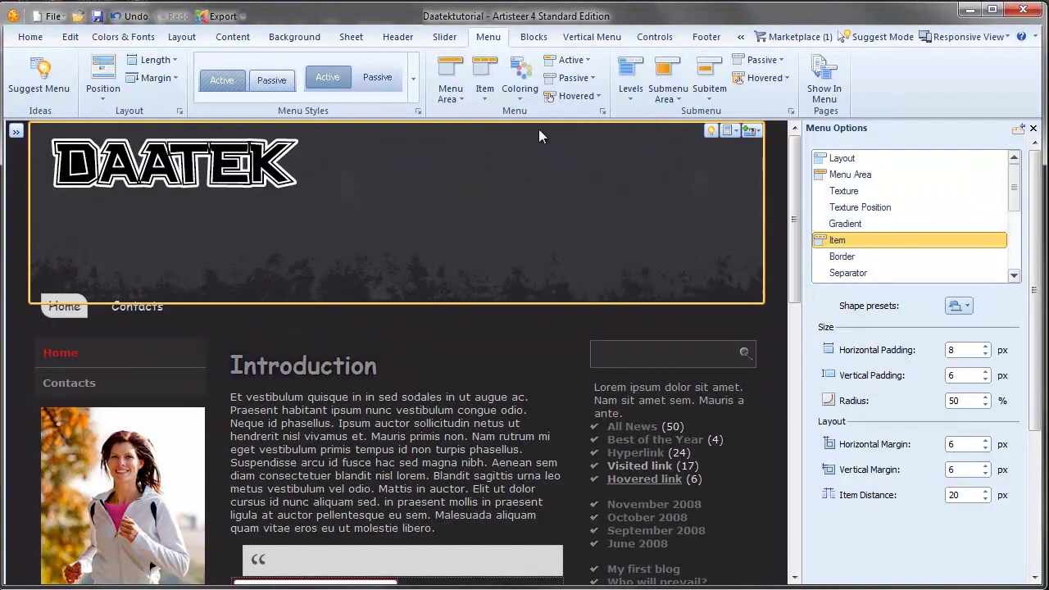
Fill the active menu item with the bright red theme color and test it by switching between the Contacts and Home pages
{"action": "left_click", "coordinate": [587, 65]}
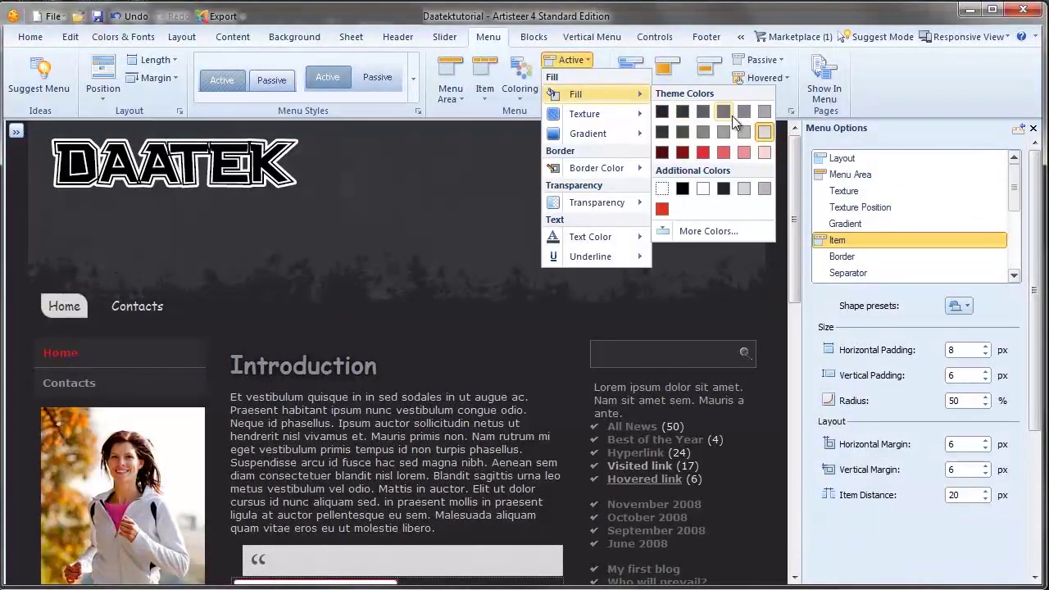
{"action": "left_click", "coordinate": [708, 154]}
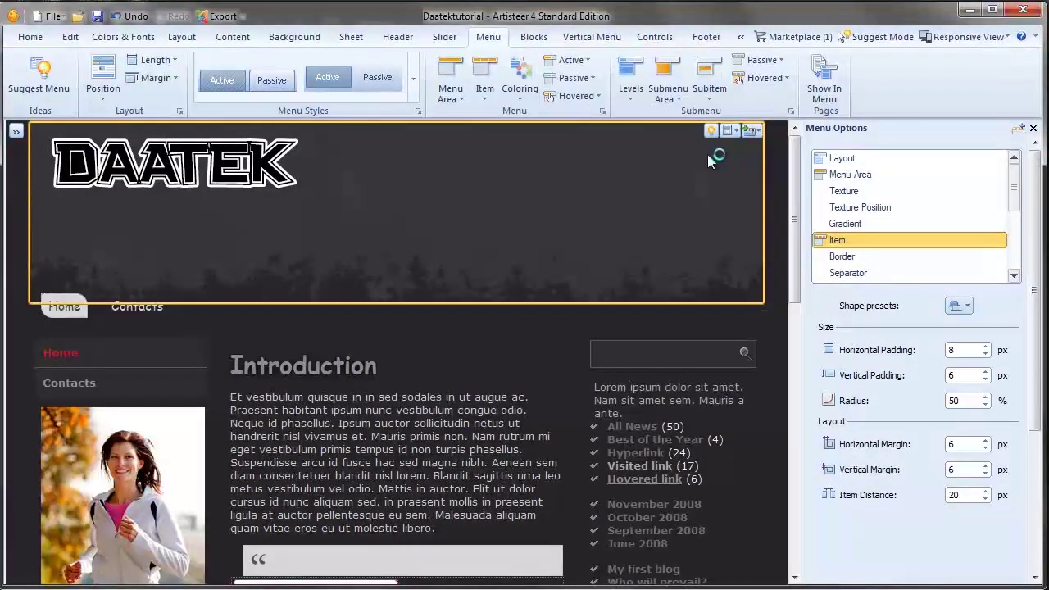
{"action": "left_click", "coordinate": [168, 322]}
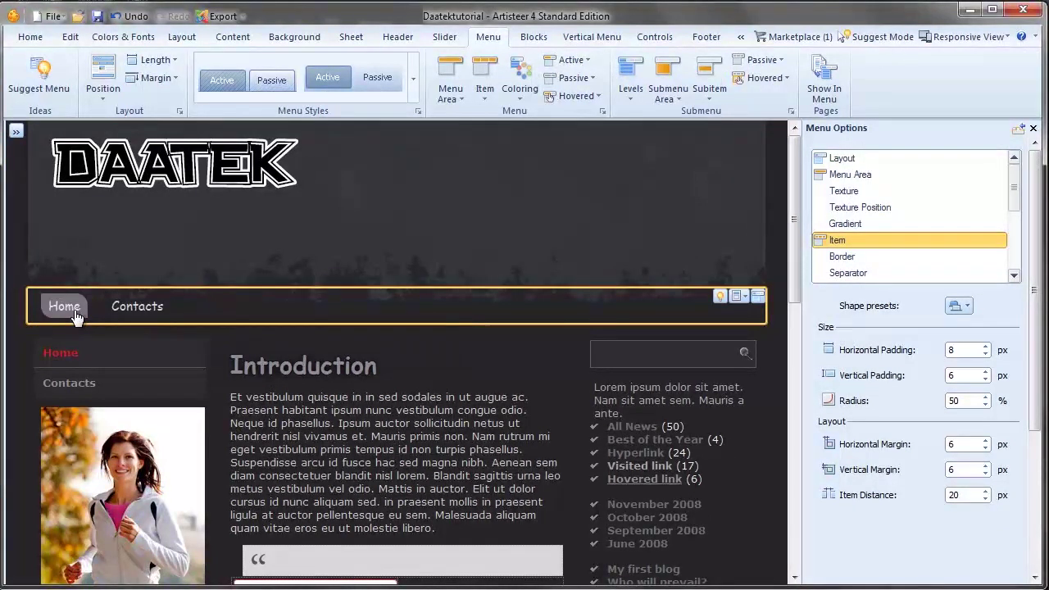
{"action": "left_click", "coordinate": [141, 310]}
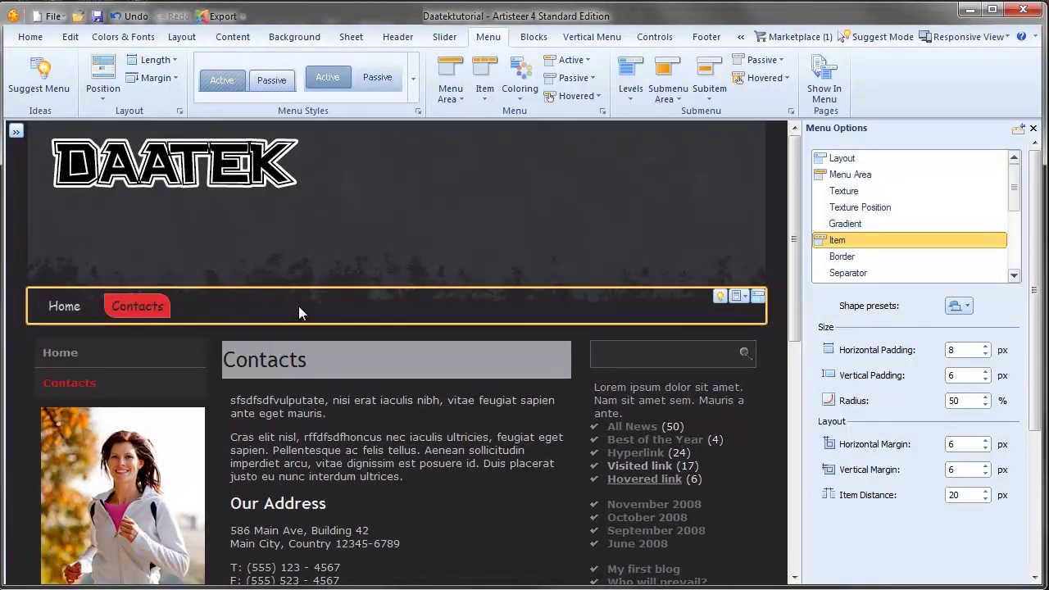
{"action": "left_click", "coordinate": [65, 308]}
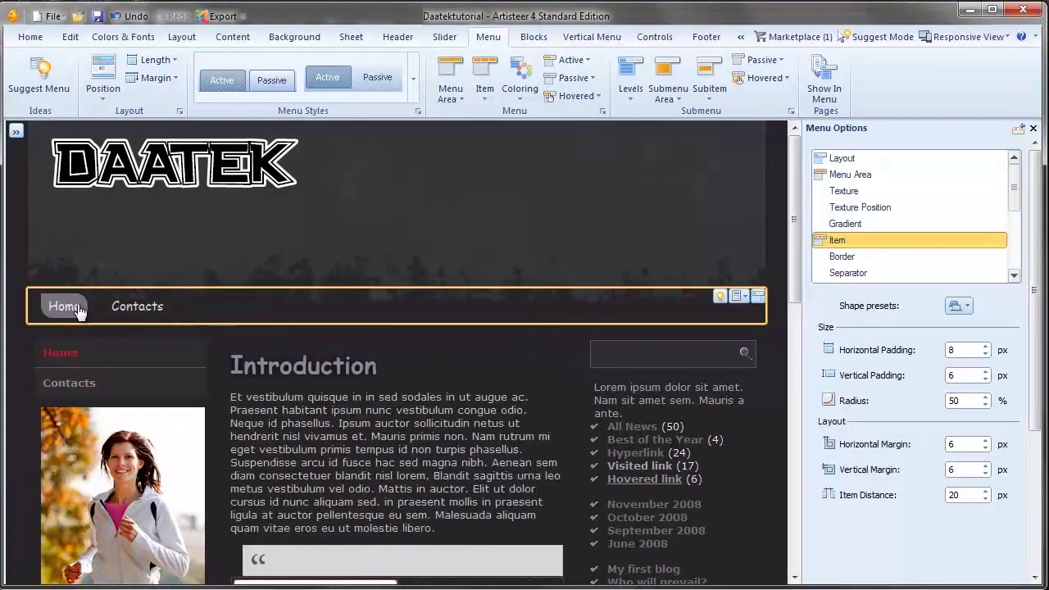
Fill the passive menu items with the lightest gray theme color and test it by switching to the Contacts page
{"action": "left_click", "coordinate": [588, 82]}
{"action": "mouse_move", "coordinate": [584, 113]}
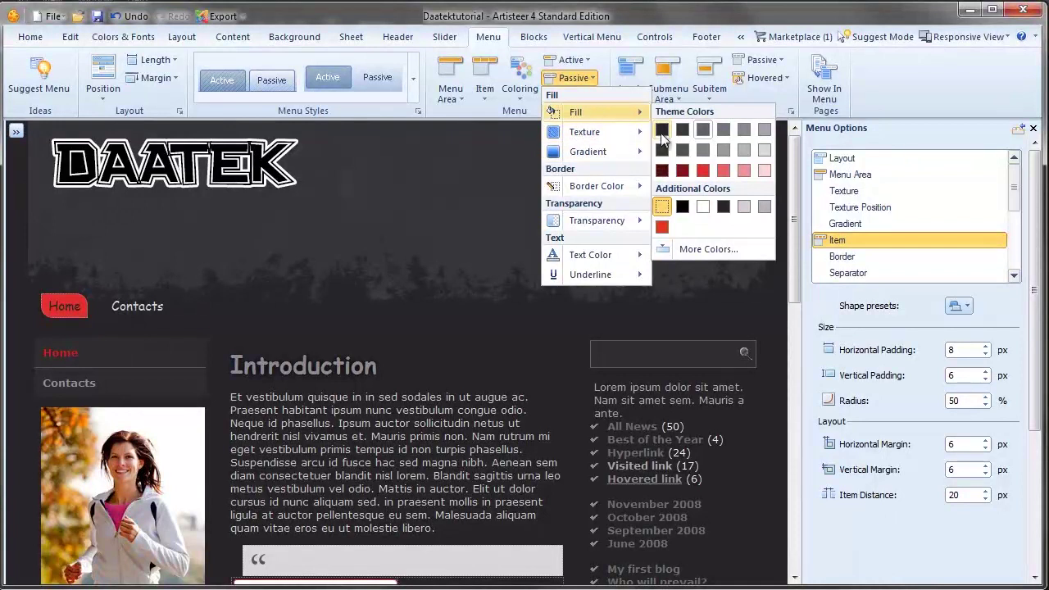
{"action": "left_click", "coordinate": [764, 151]}
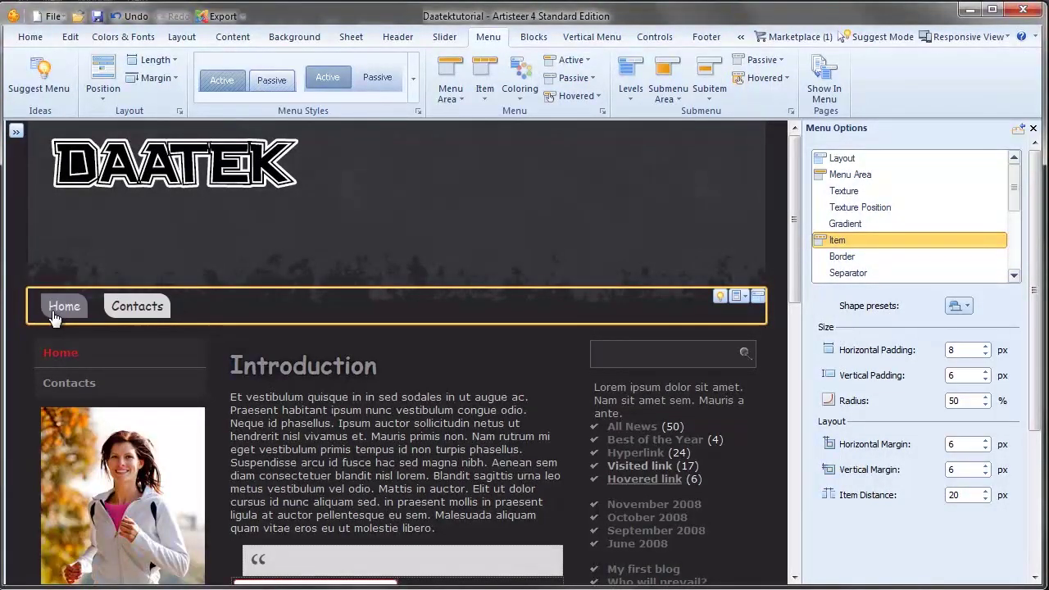
{"action": "left_click", "coordinate": [137, 306]}
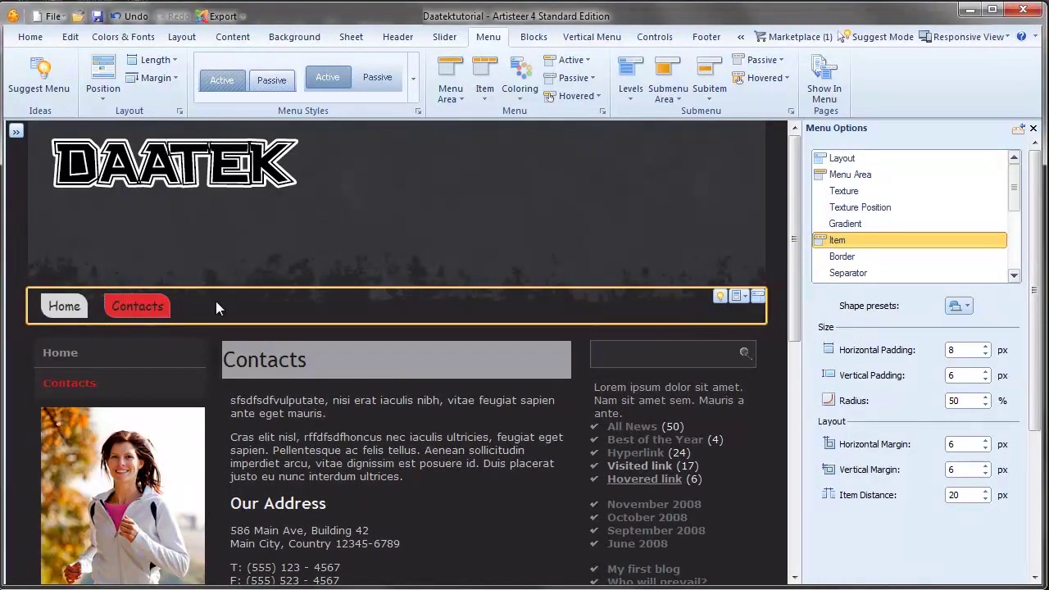
Fill the passive menu items with the medium gray theme color
{"action": "left_click", "coordinate": [581, 79]}
{"action": "mouse_move", "coordinate": [580, 111]}
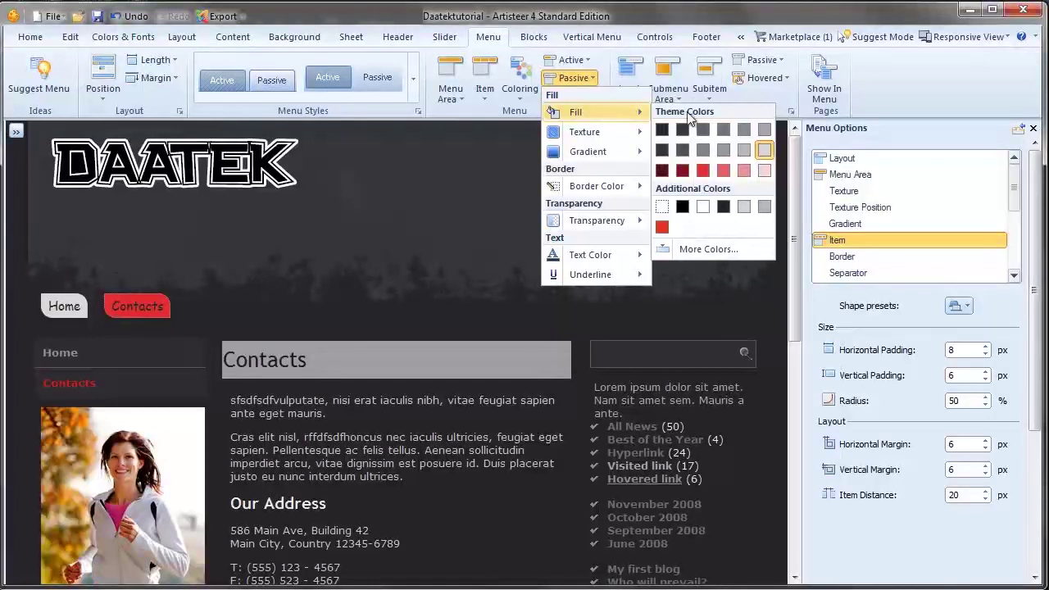
{"action": "left_click", "coordinate": [724, 151]}
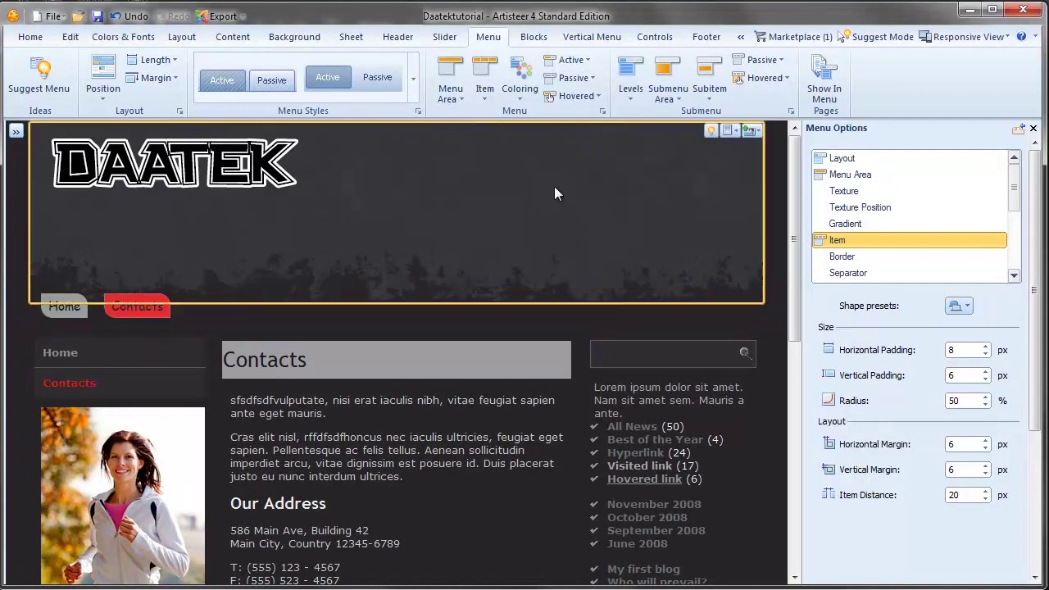
Examine the fill, texture, gradient, border, transparency and text options for the hovered and active menu items
{"action": "left_click", "coordinate": [586, 96]}
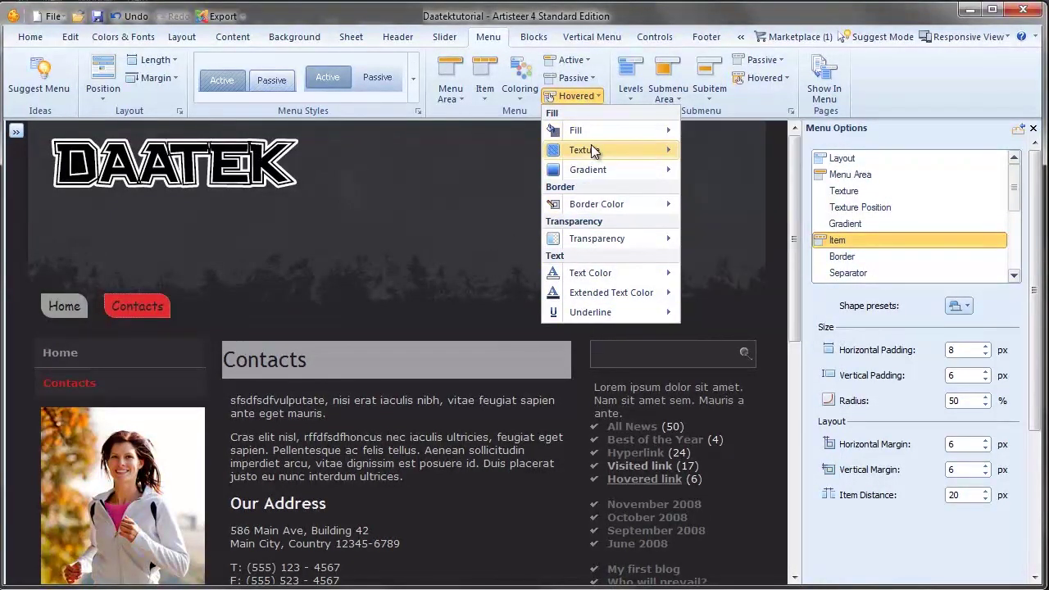
{"action": "mouse_move", "coordinate": [593, 153]}
{"action": "left_click", "coordinate": [197, 311]}
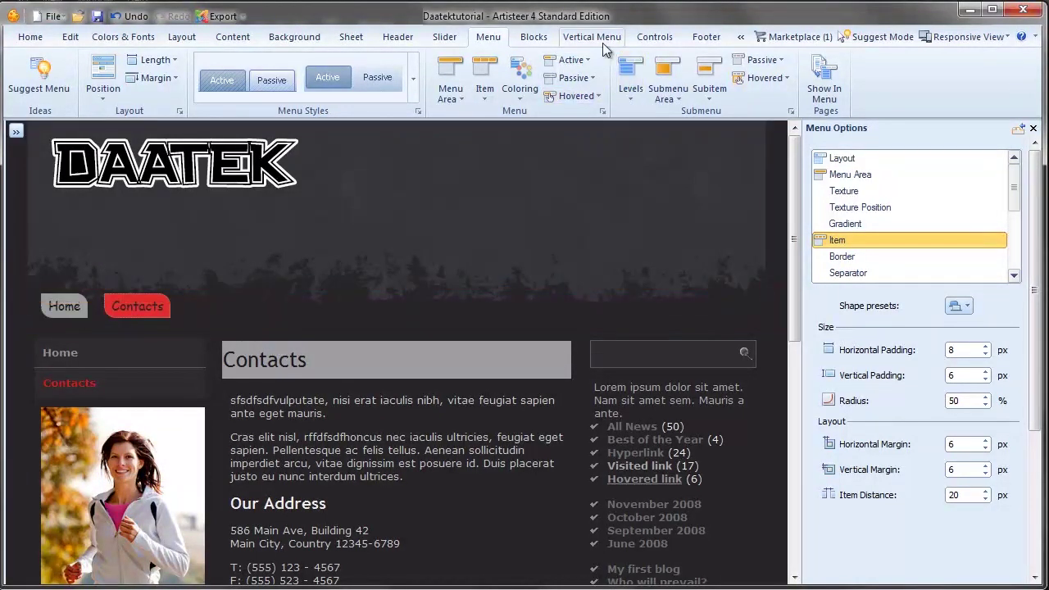
{"action": "left_click", "coordinate": [579, 66]}
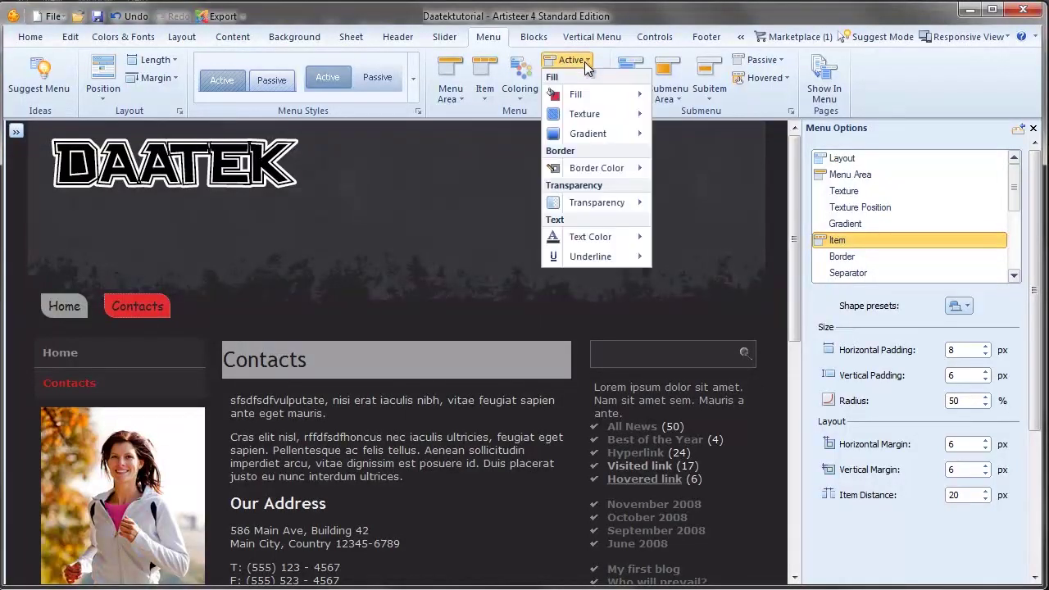
{"action": "mouse_move", "coordinate": [580, 114]}
{"action": "left_click", "coordinate": [373, 305]}
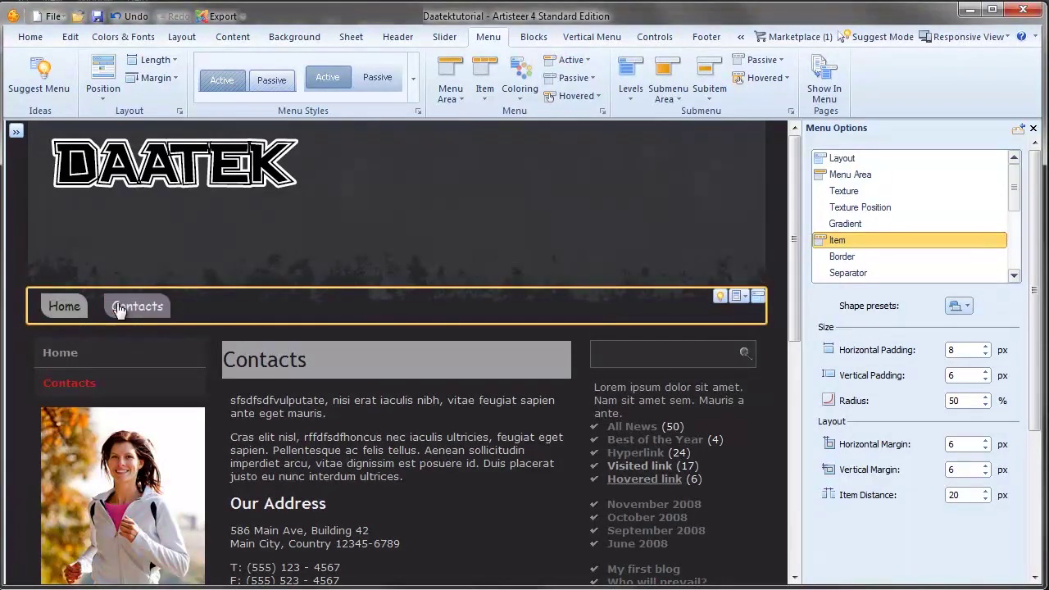